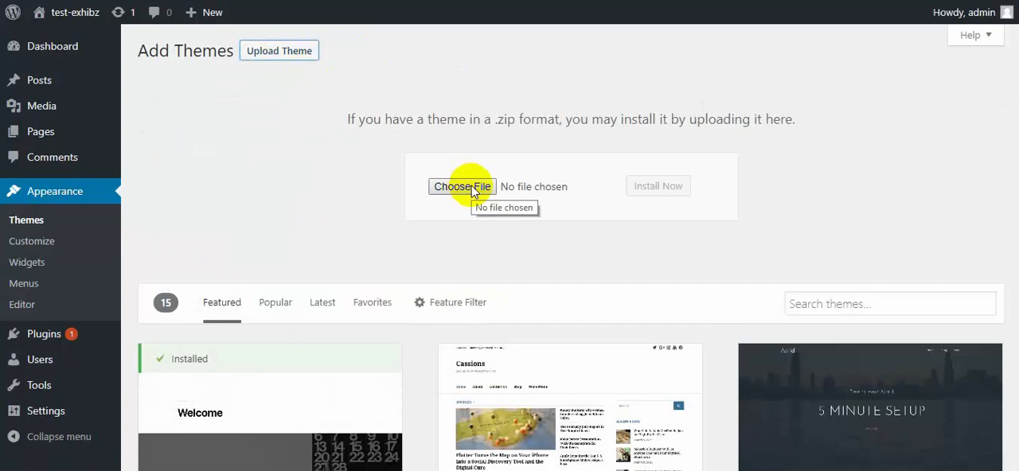
Upload exhibz.zip from the Themes folder, install it as a theme and activate it.
left_click(472, 188)
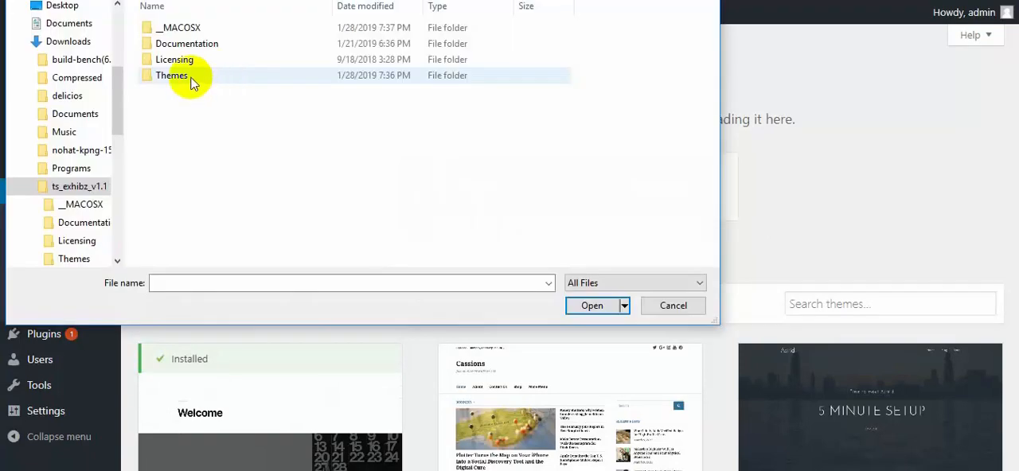
double_click(191, 79)
left_click(182, 44)
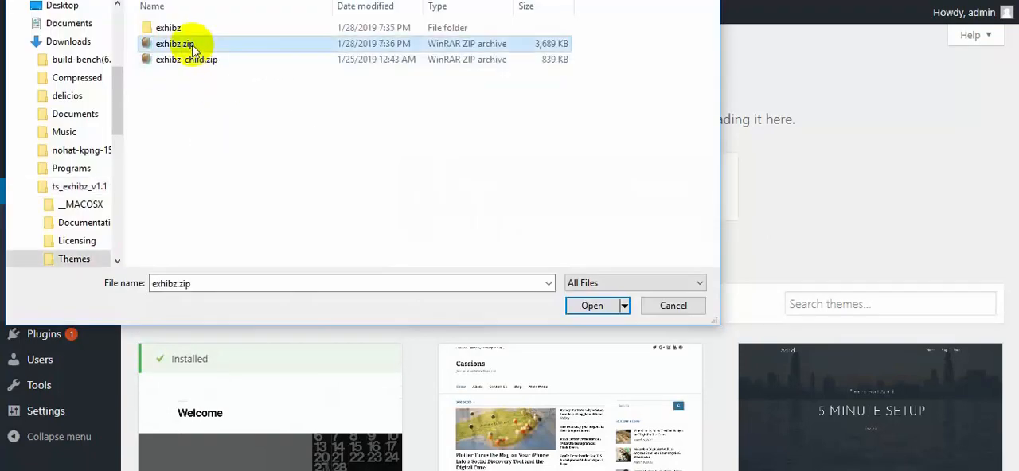
left_click(595, 305)
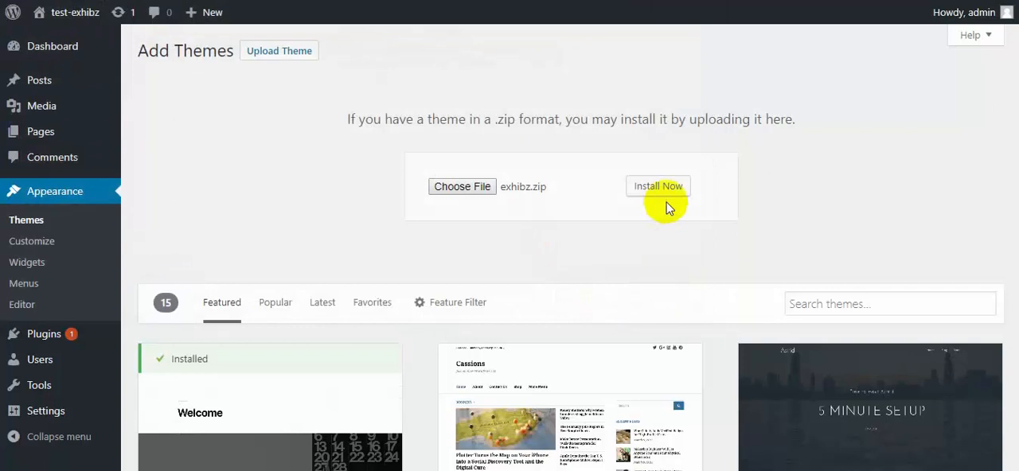
left_click(657, 190)
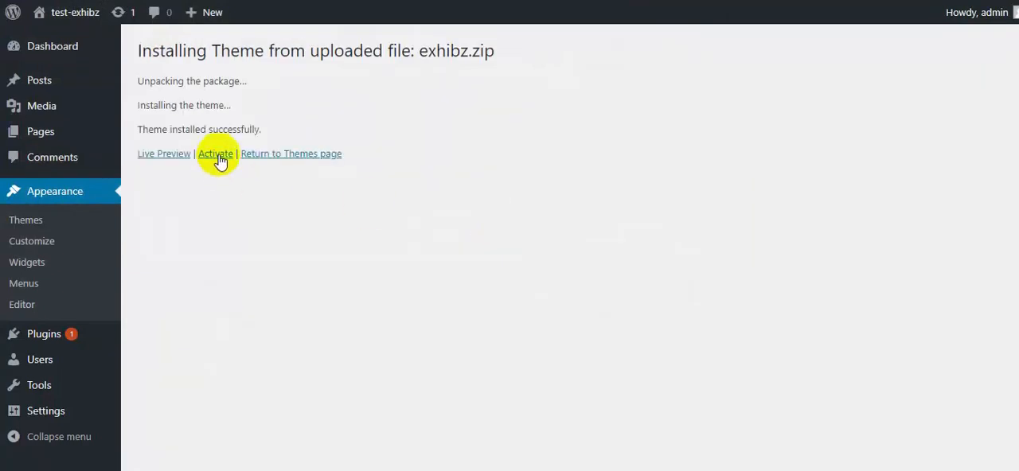
left_click(220, 156)
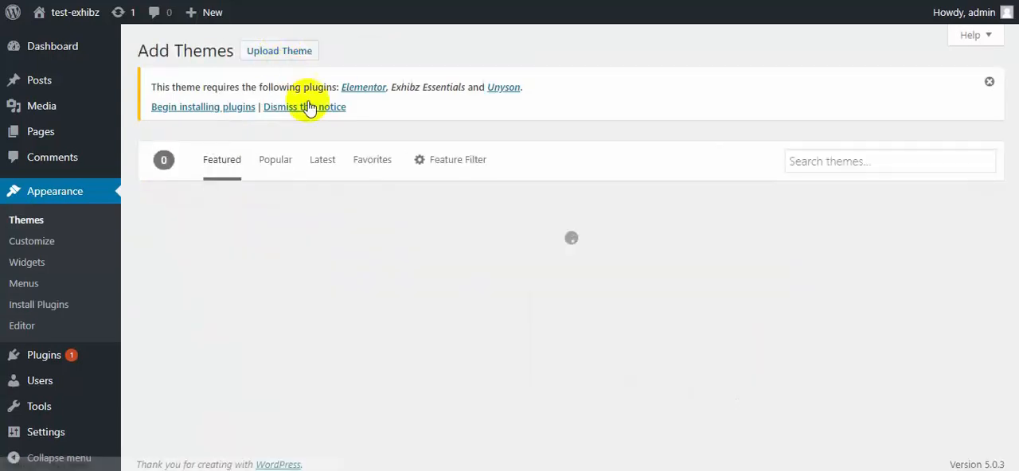
Add the child theme from exhibz-child.zip, install it and activate Exhibz Child.
left_click(296, 54)
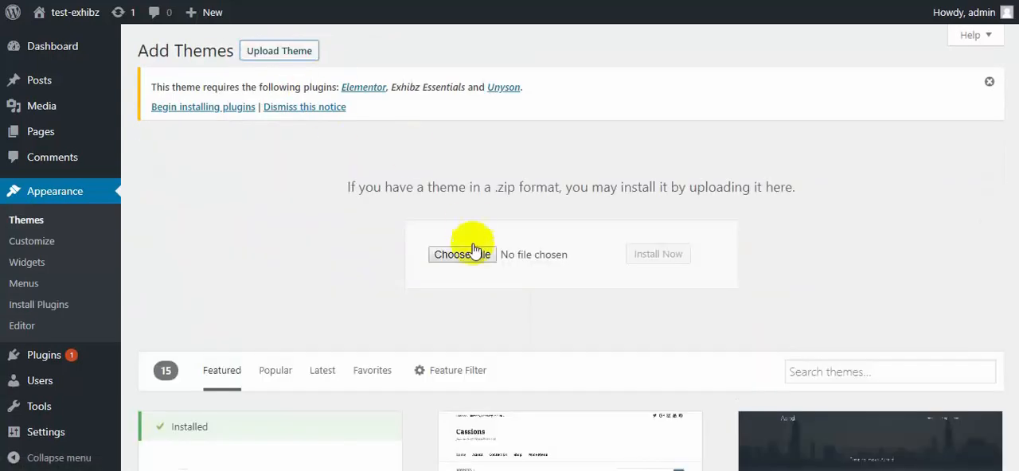
left_click(474, 251)
left_click(180, 59)
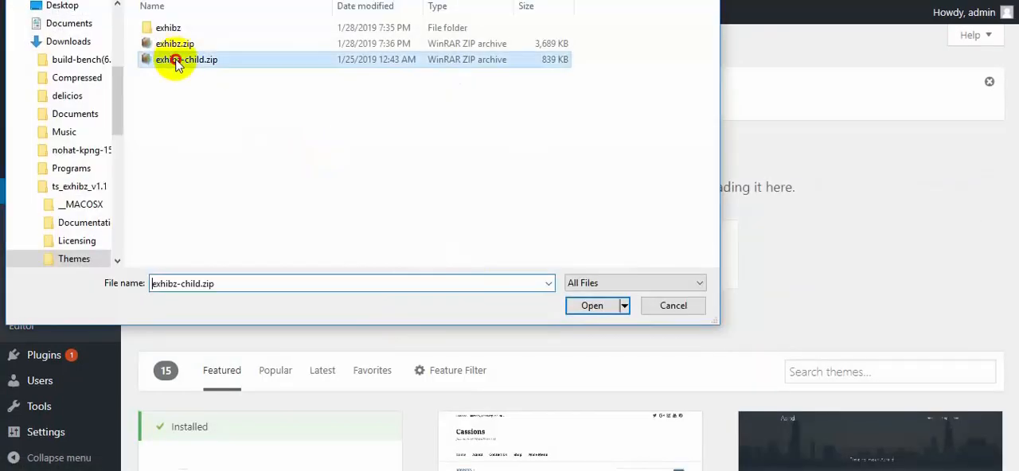
left_click(593, 306)
left_click(654, 255)
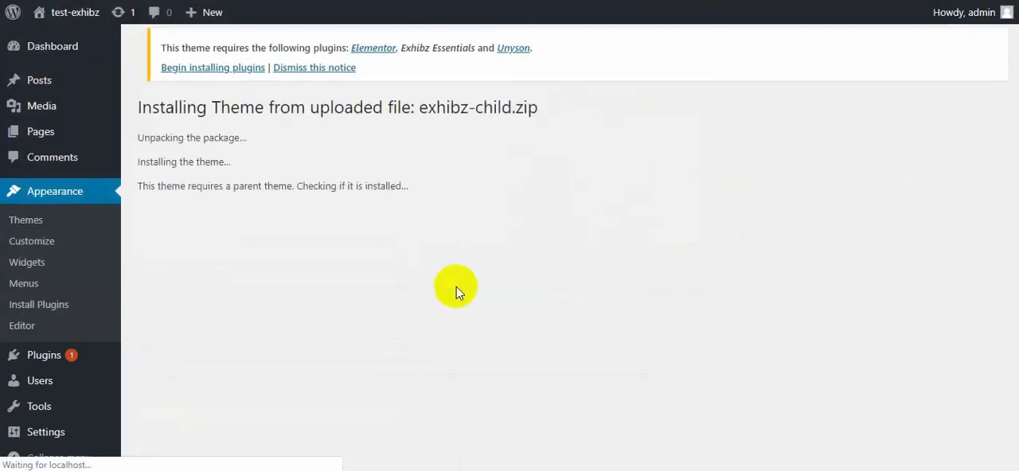
left_click(402, 257)
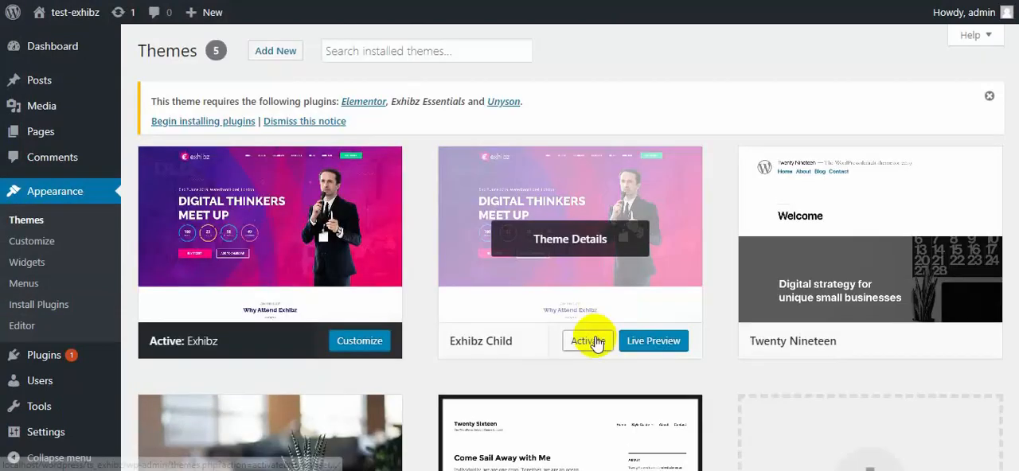
left_click(589, 341)
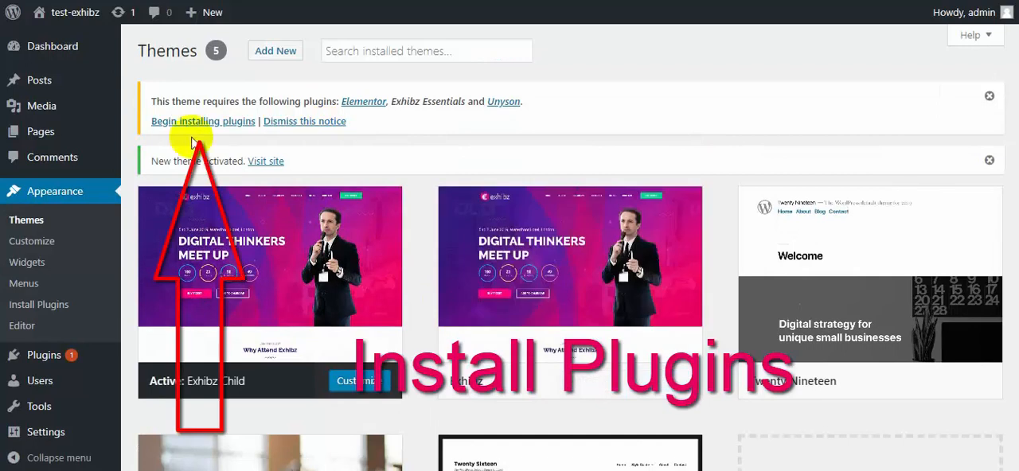
Bulk install the required plugins Elementor, Exhibz Essentials and Unyson.
left_click(194, 124)
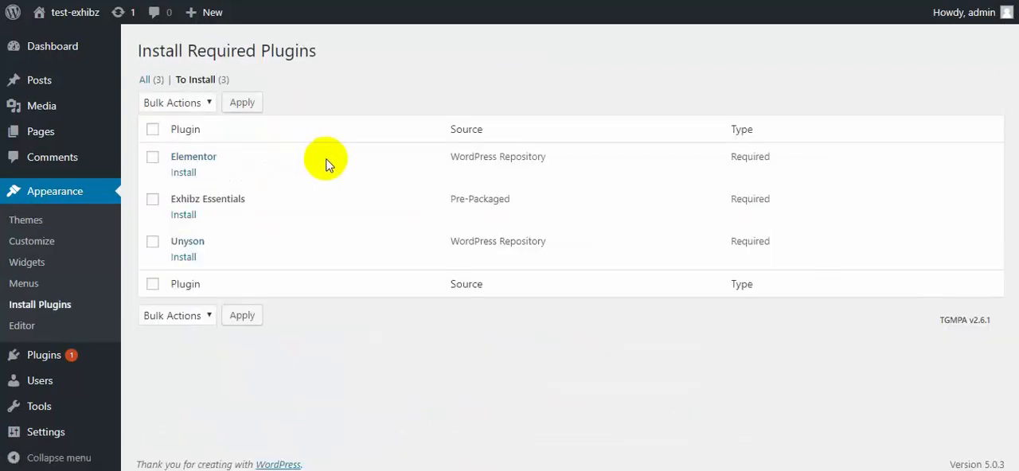
left_click(169, 134)
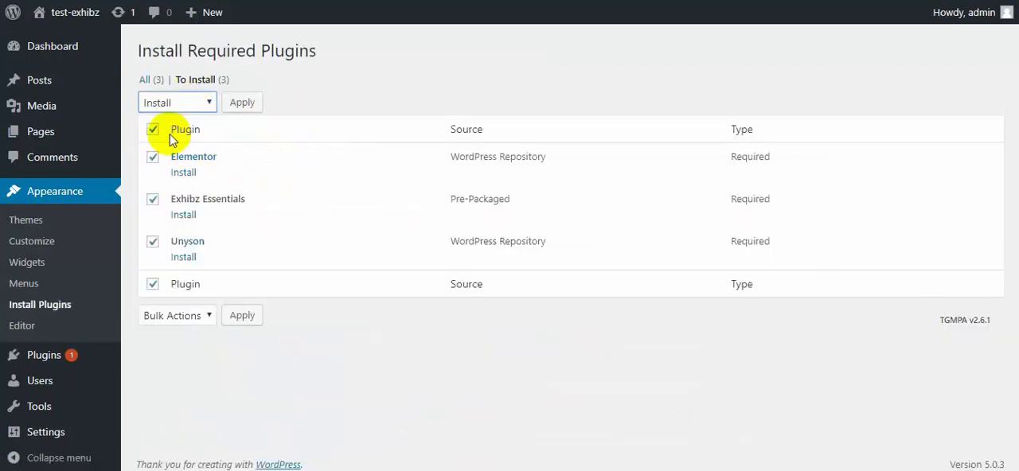
left_click(246, 103)
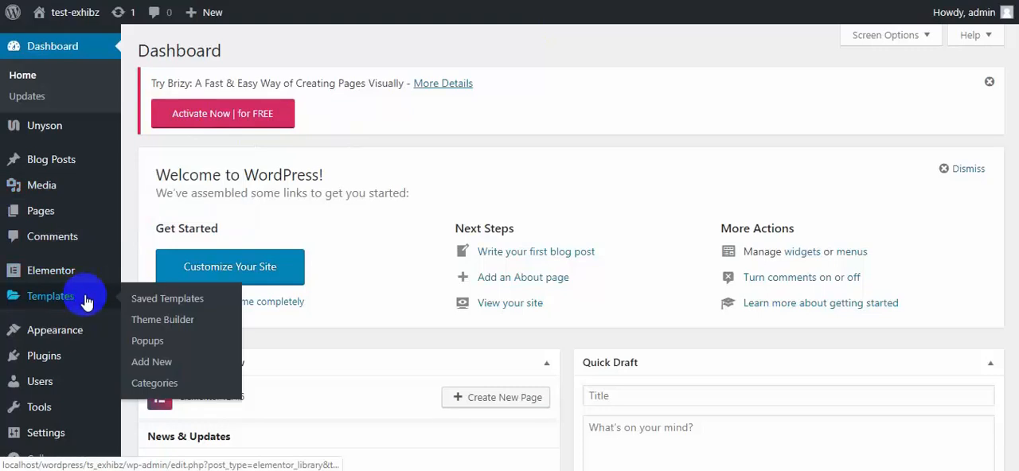
Install the theme's Demo content from the Demo Content Install page, accepting replacement of the current content.
scroll(87, 320, "down", 4)
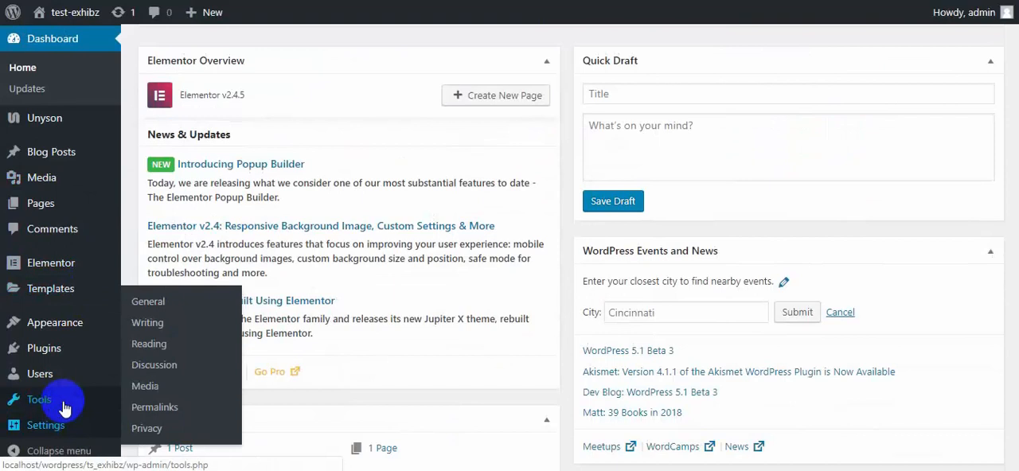
mouse_move(65, 402)
left_click(370, 341)
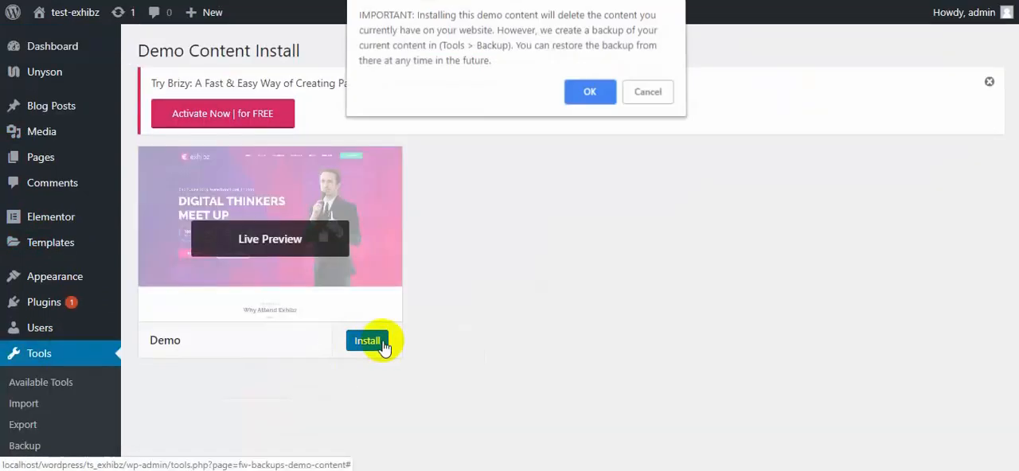
left_click(590, 90)
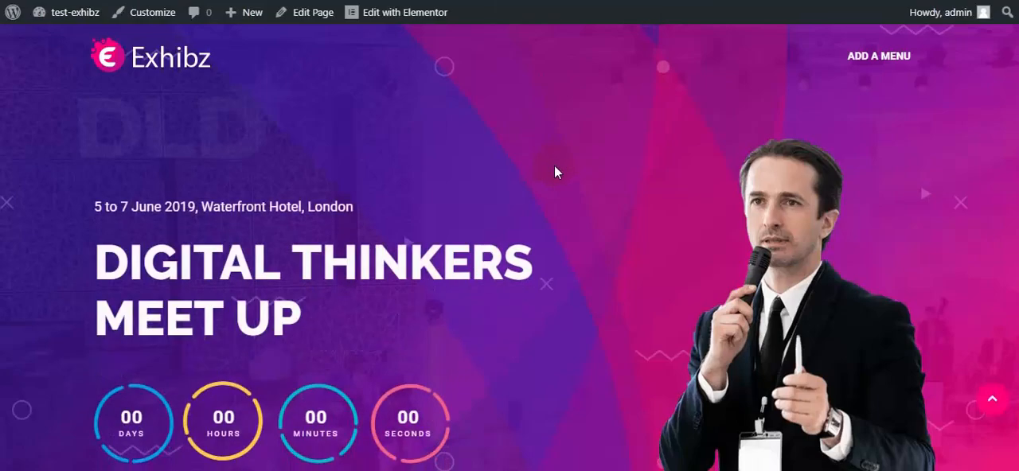
Examine the site's home page from the hero banner through speakers, schedule and sponsors to the footer.
scroll(555, 166, "down", 5)
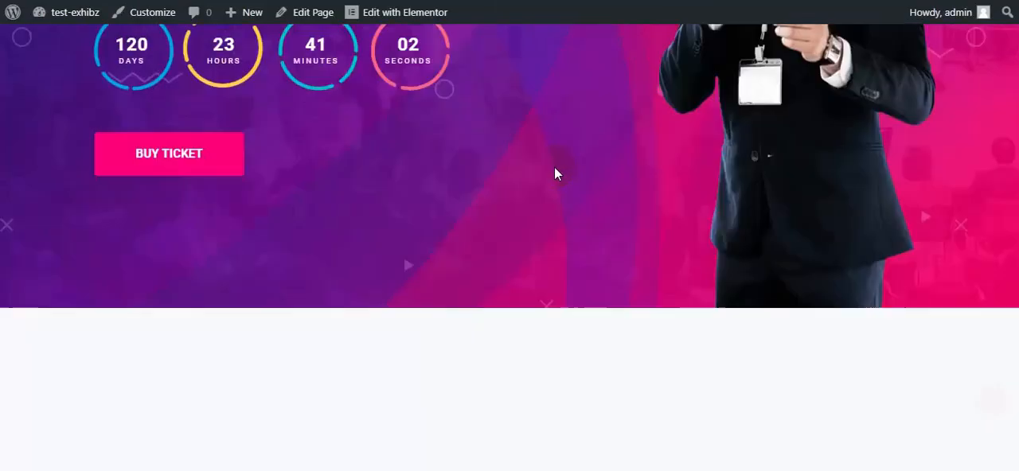
scroll(555, 173, "down", 10)
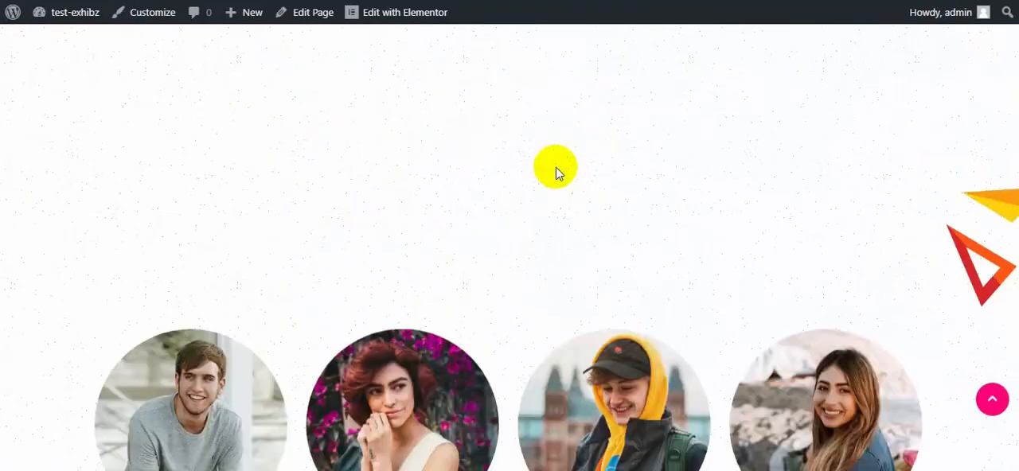
scroll(556, 169, "down", 15)
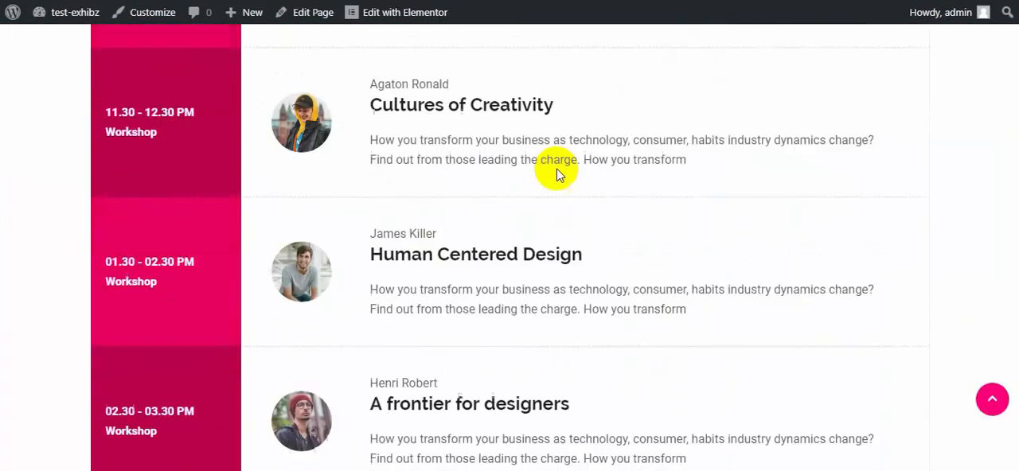
scroll(558, 174, "down", 15)
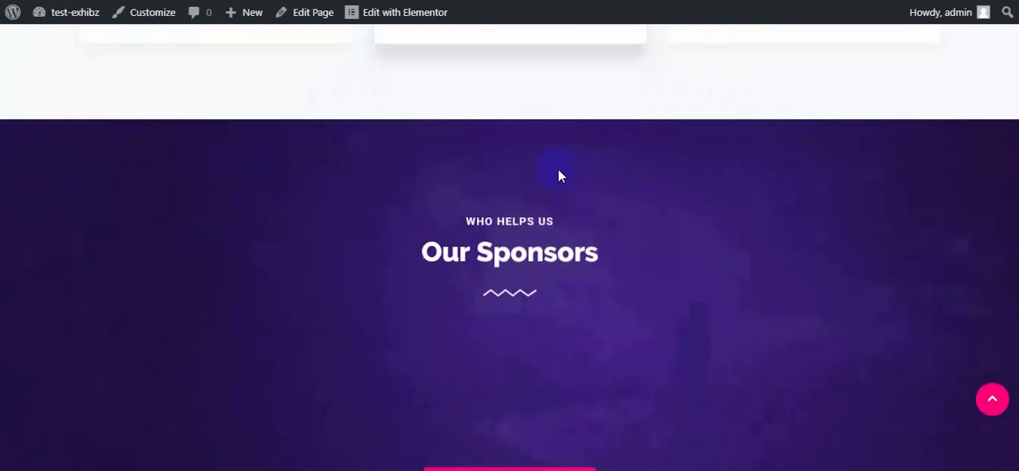
scroll(561, 175, "down", 15)
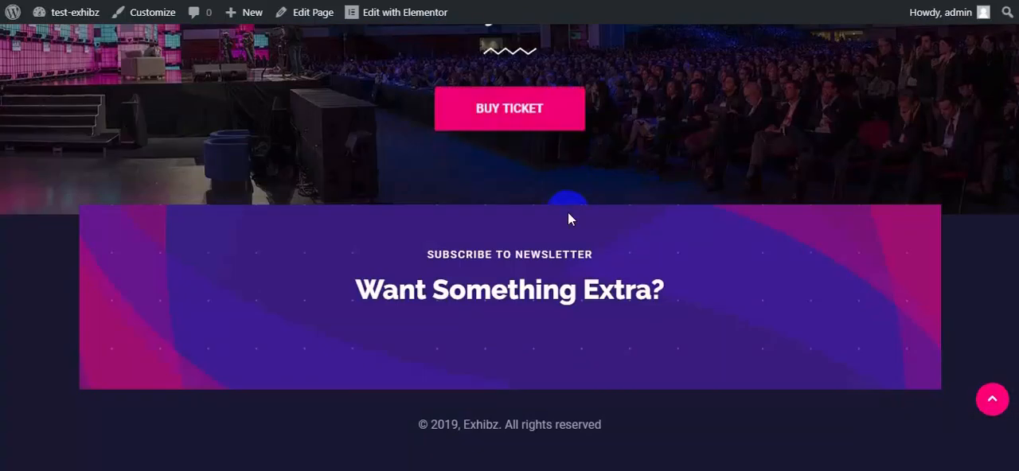
left_click(958, 404)
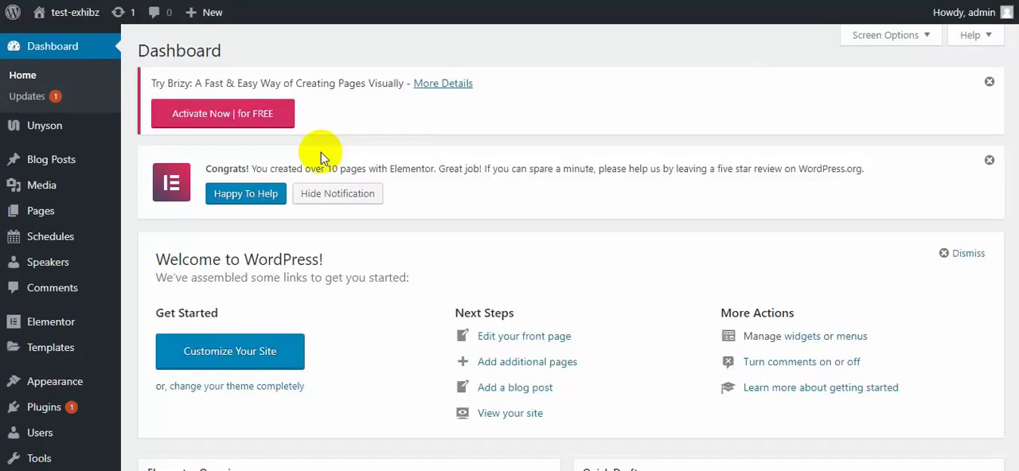
Open the 16th Feb schedule and review the fields of its Marketing Matters! entry without changing them.
mouse_move(70, 241)
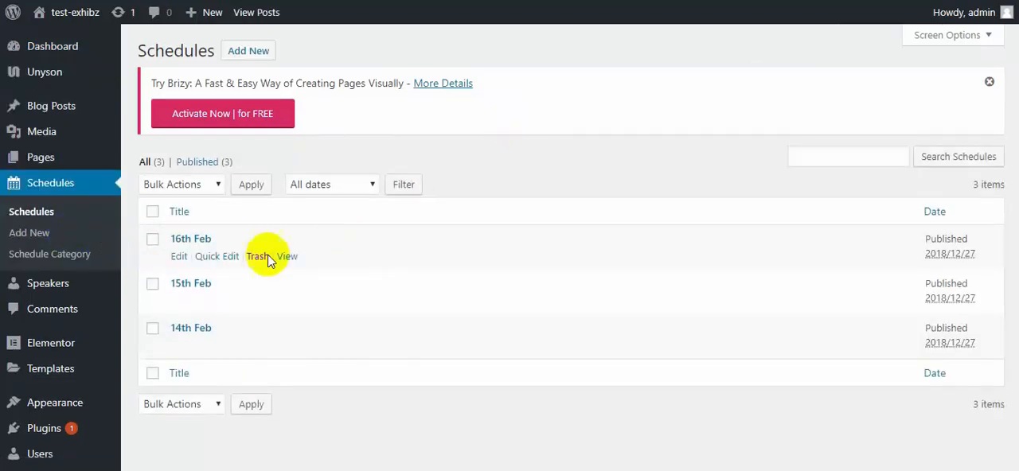
left_click(205, 239)
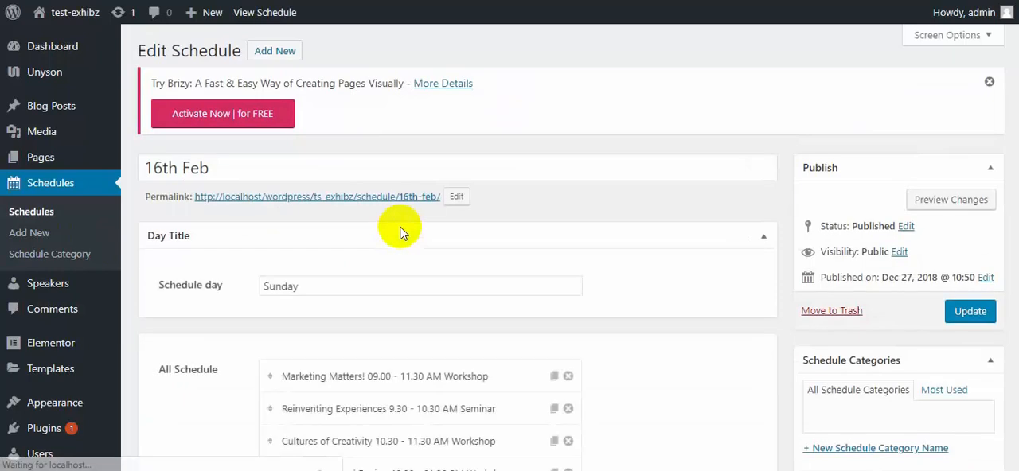
scroll(382, 259, "down", 3)
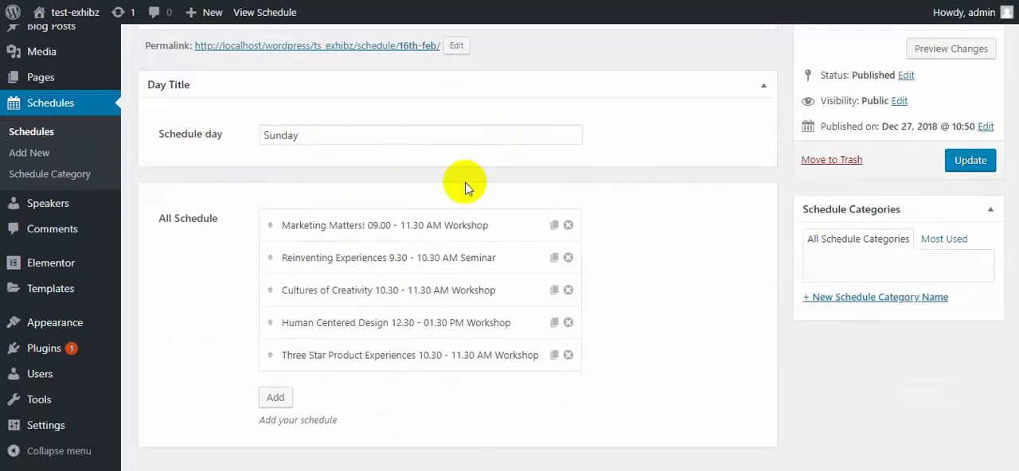
left_click(422, 225)
scroll(475, 162, "down", 1)
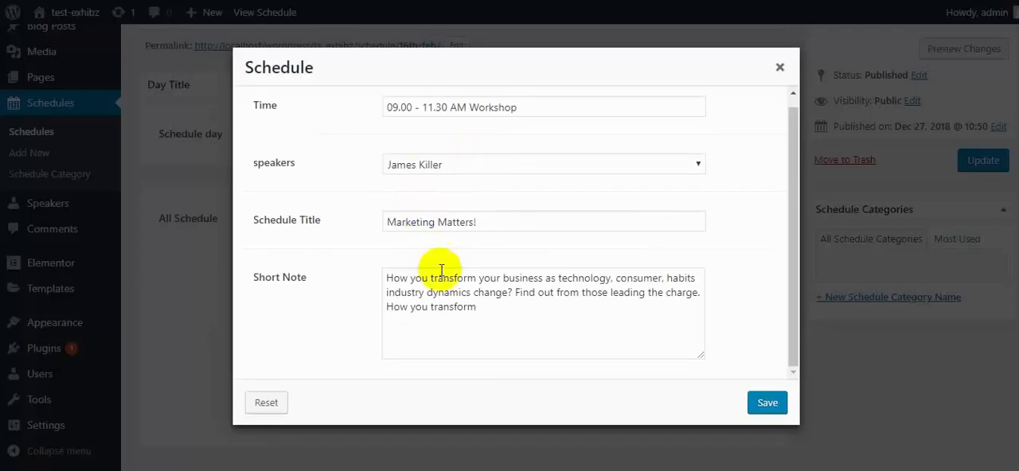
left_click(780, 68)
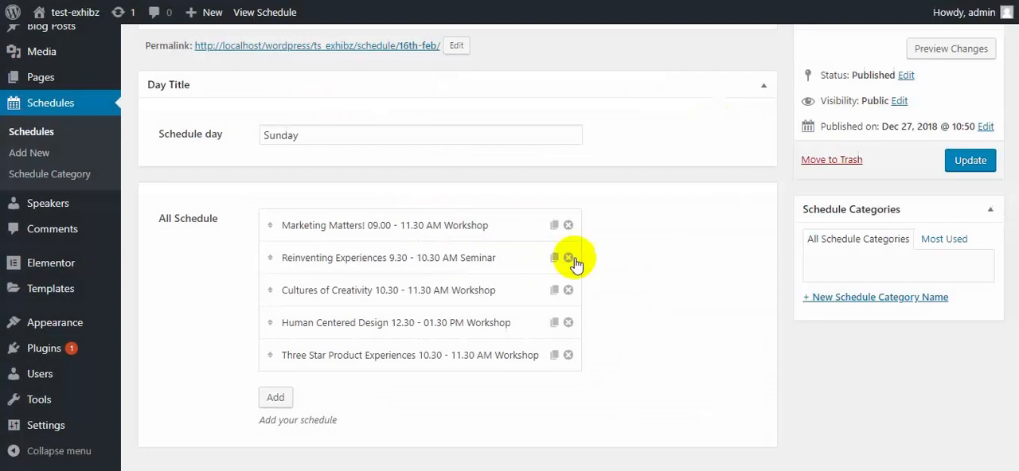
Review the fields of the Three Star Product Experiences entry in the 16th Feb schedule, leaving them unchanged.
scroll(526, 287, "down", 1)
left_click(348, 315)
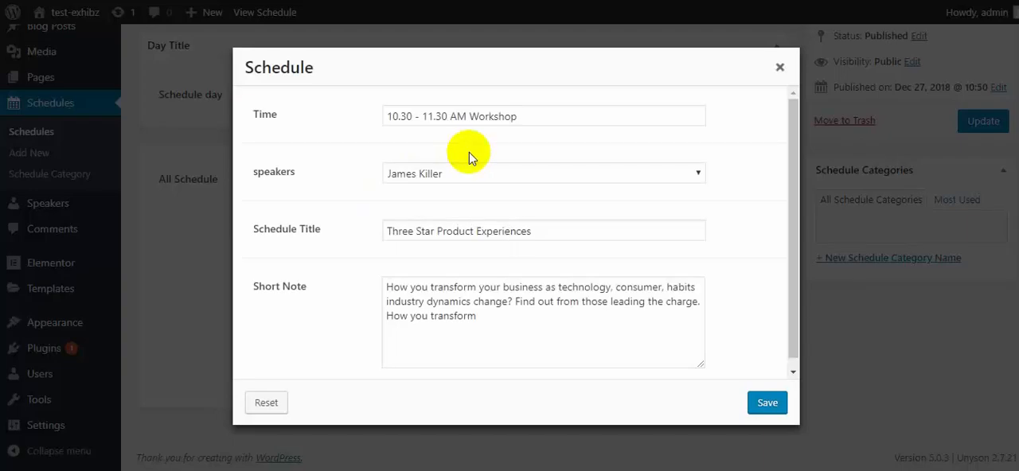
scroll(480, 314, "down", 1)
scroll(520, 294, "up", 1)
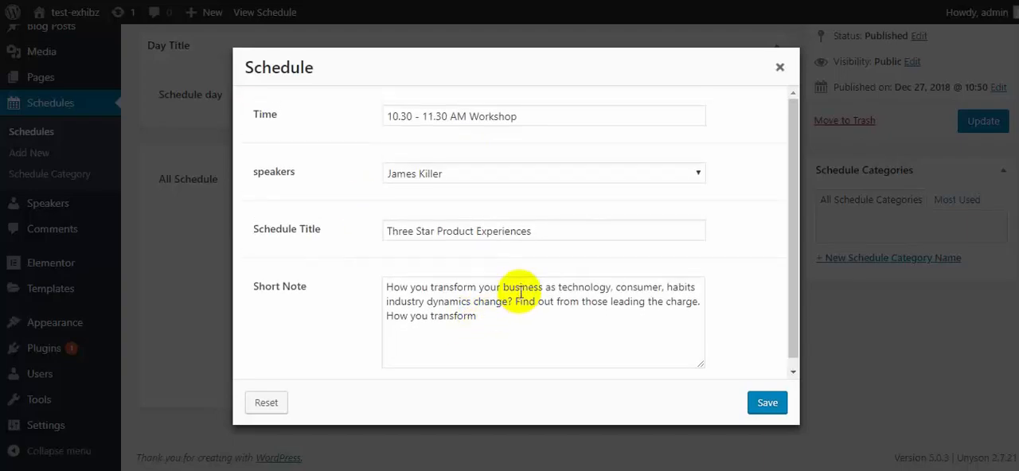
left_click(780, 68)
scroll(629, 231, "up", 3)
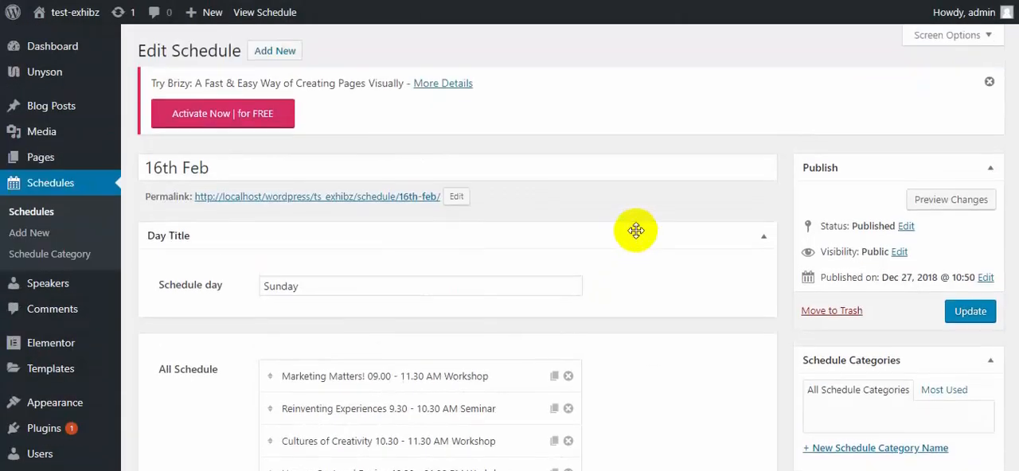
Open the 15th Feb schedule from the schedules list and examine its day title and entries.
left_click(61, 220)
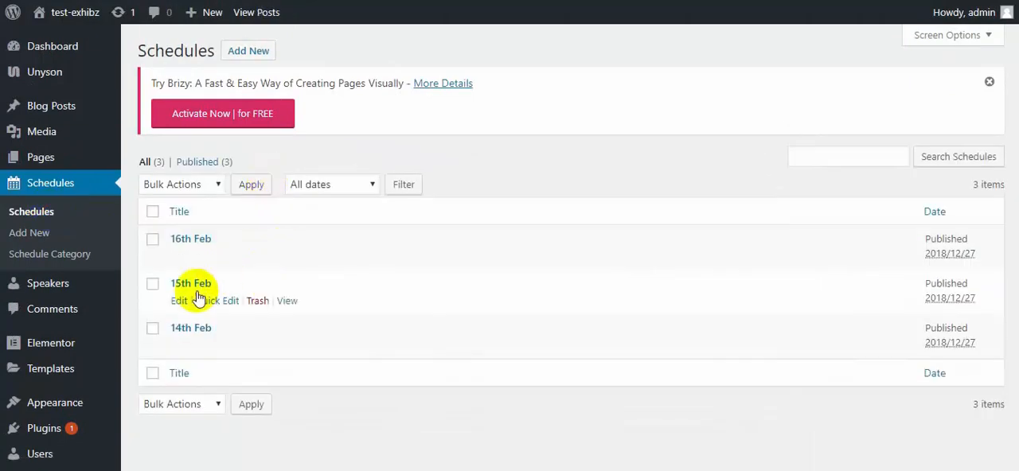
left_click(192, 285)
scroll(409, 244, "down", 3)
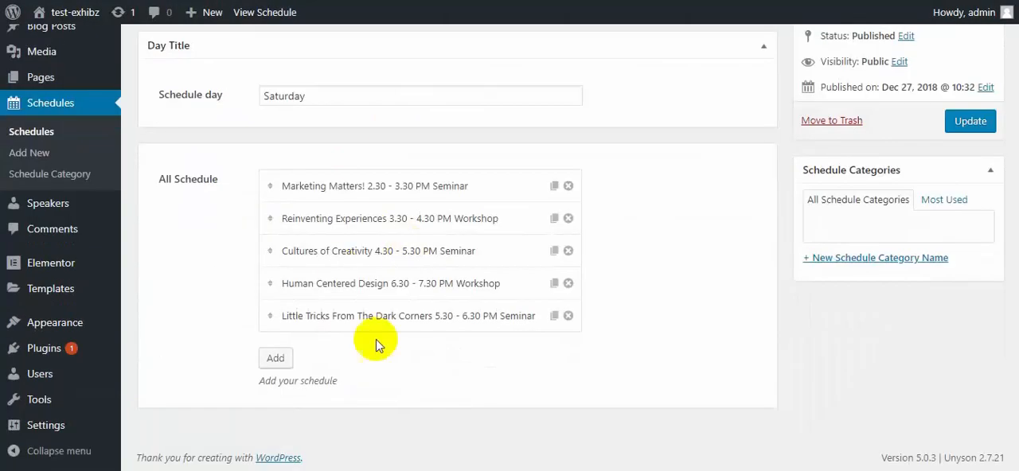
scroll(268, 306, "up", 3)
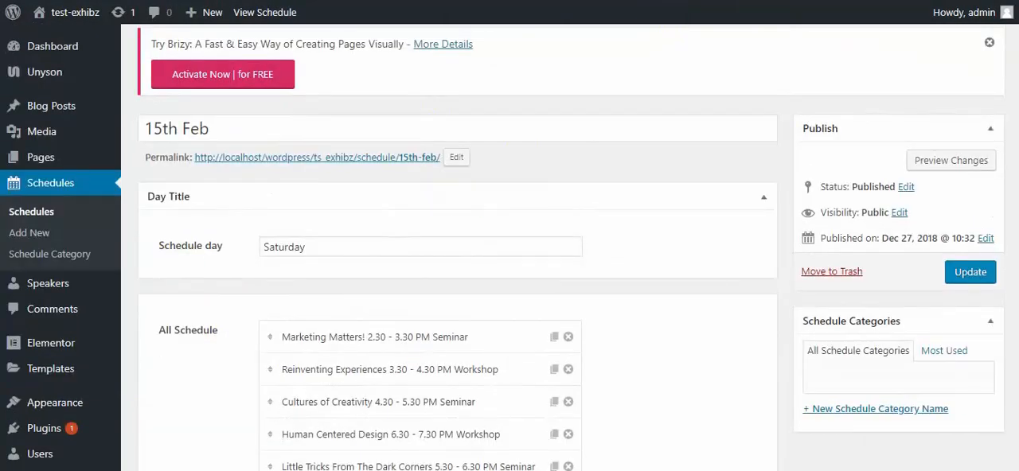
Switch to the website's schedule page and display the 15th Feb sessions.
left_click(666, 2)
scroll(417, 246, "down", 6)
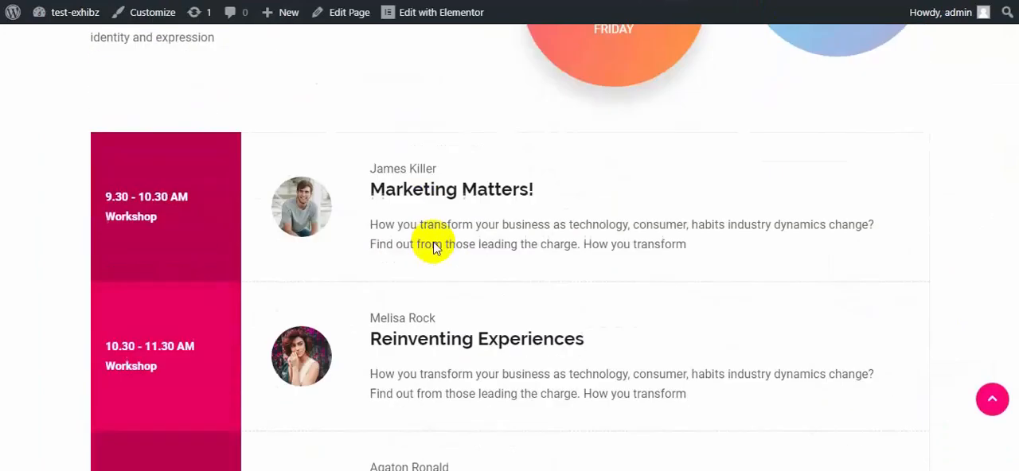
scroll(439, 232, "up", 4)
left_click(705, 85)
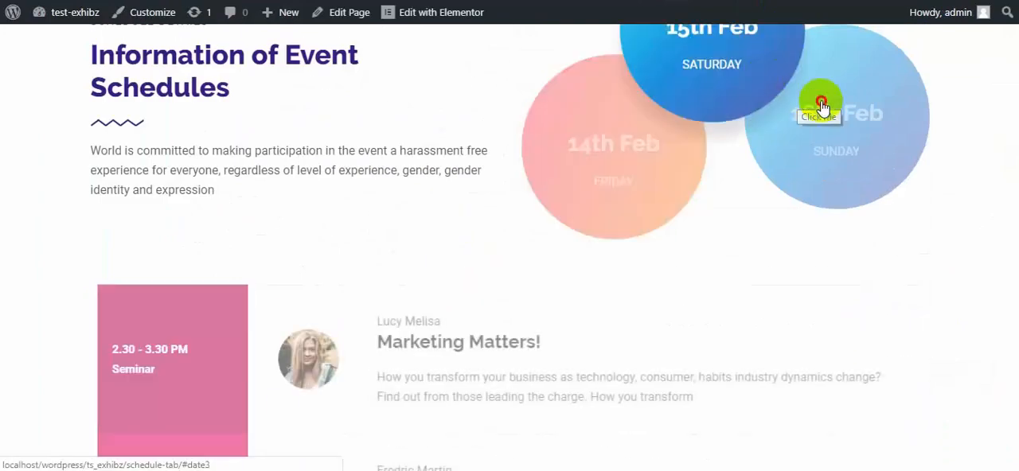
Display the 14th Feb sessions on the website's schedule page and look through them.
left_click(596, 165)
scroll(541, 243, "down", 4)
scroll(539, 242, "down", 5)
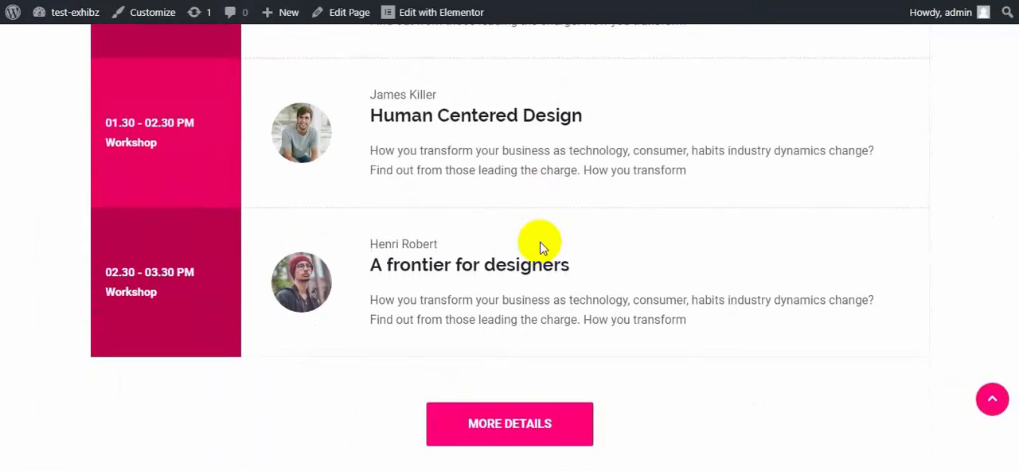
scroll(541, 240, "up", 8)
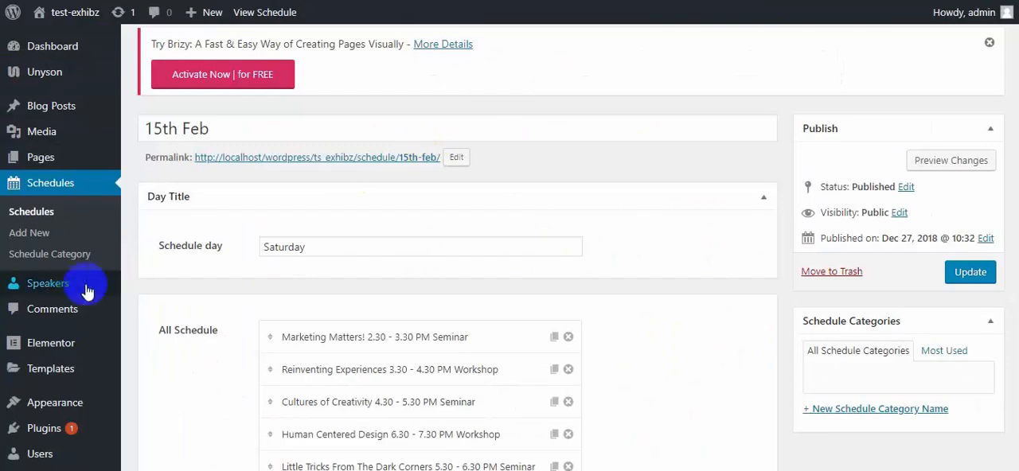
Open the first speaker in the speakers list and examine the designation, profile photo, logo, summary and social links.
left_click(88, 292)
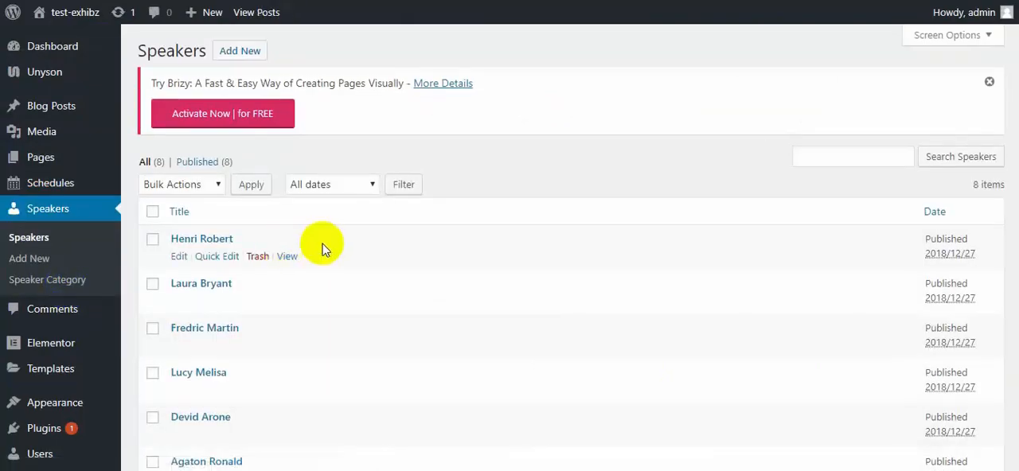
scroll(219, 192, "down", 3)
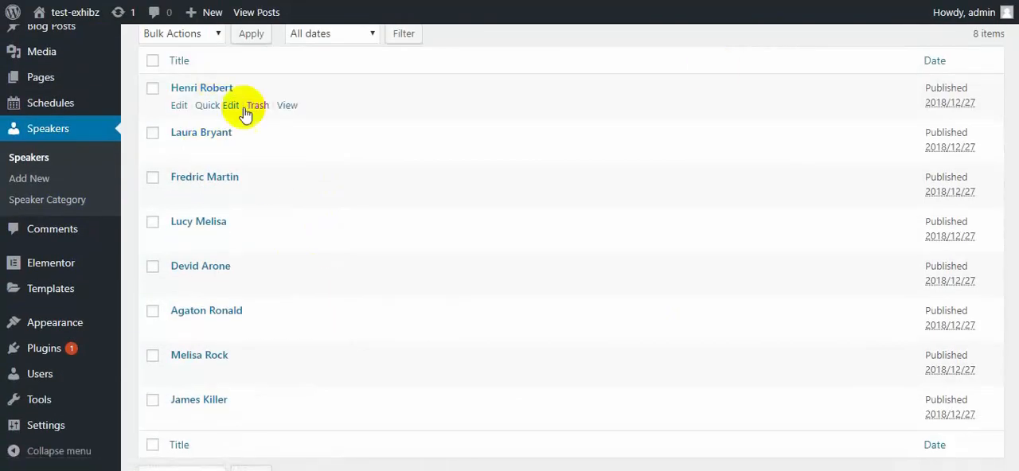
left_click(203, 90)
scroll(453, 259, "down", 2)
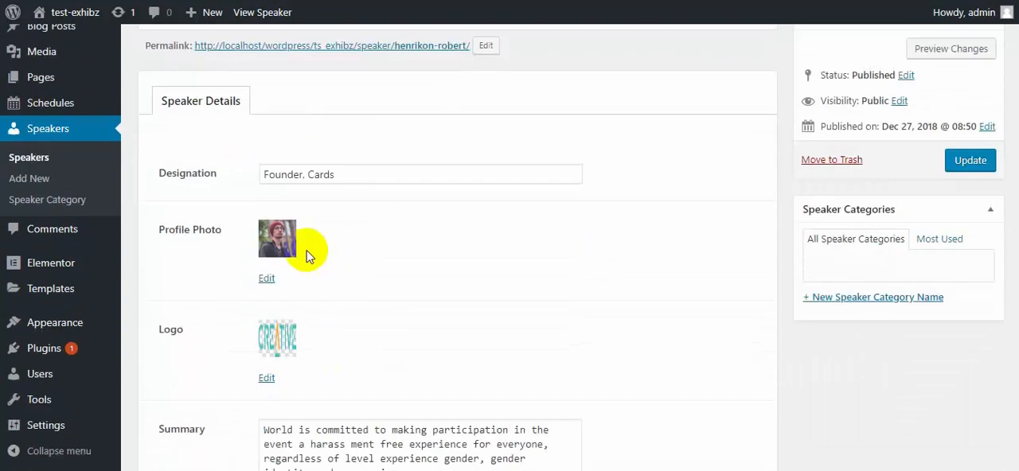
scroll(482, 250, "down", 2)
scroll(482, 251, "down", 2)
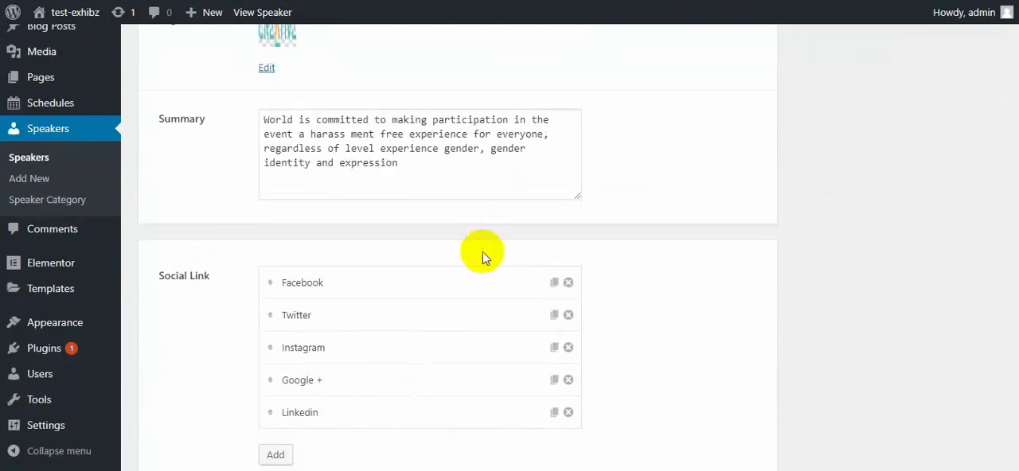
scroll(183, 259, "up", 4)
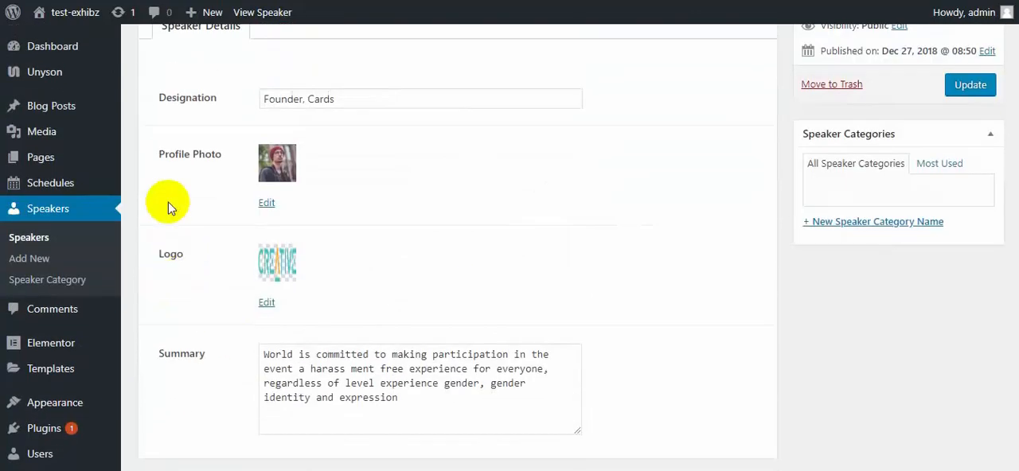
scroll(189, 168, "up", 1)
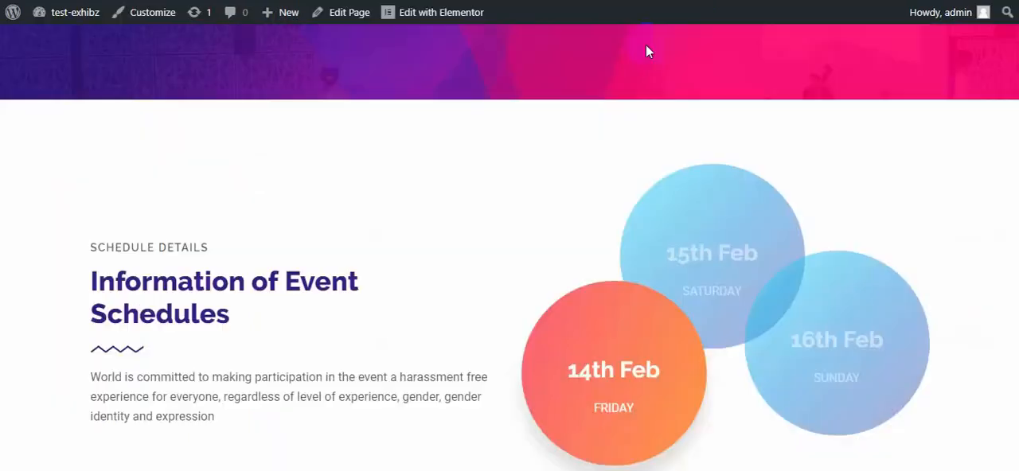
Switch to the website's schedule page and examine how speakers' names and photos appear beside the sessions.
scroll(456, 188, "down", 8)
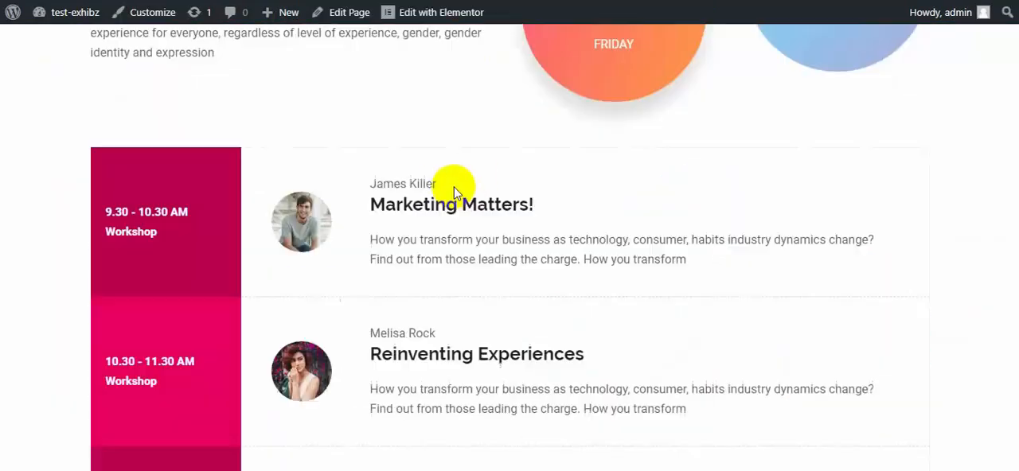
scroll(456, 188, "down", 2)
scroll(455, 188, "up", 1)
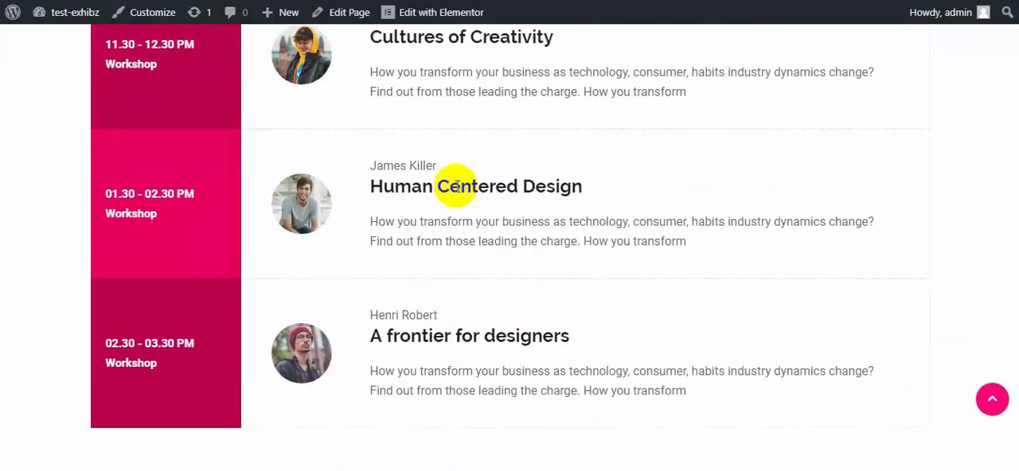
scroll(518, 319, "up", 10)
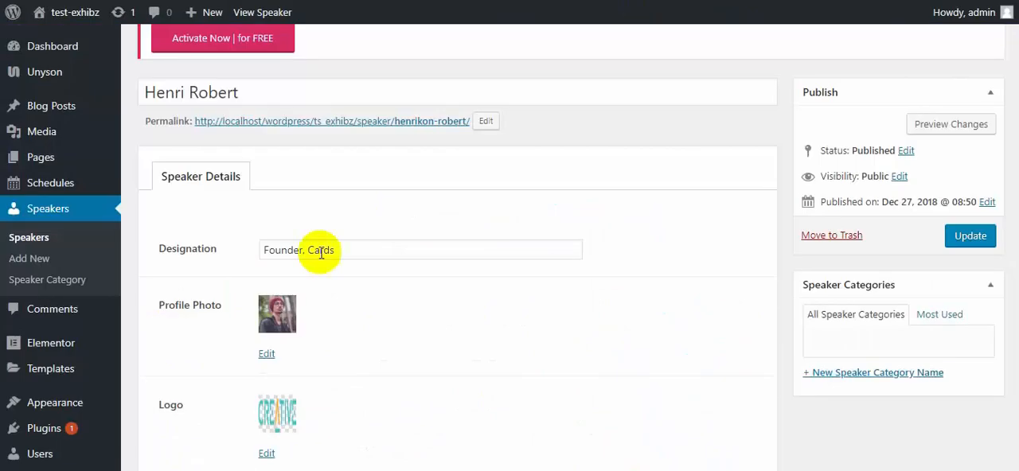
scroll(318, 246, "down", 3)
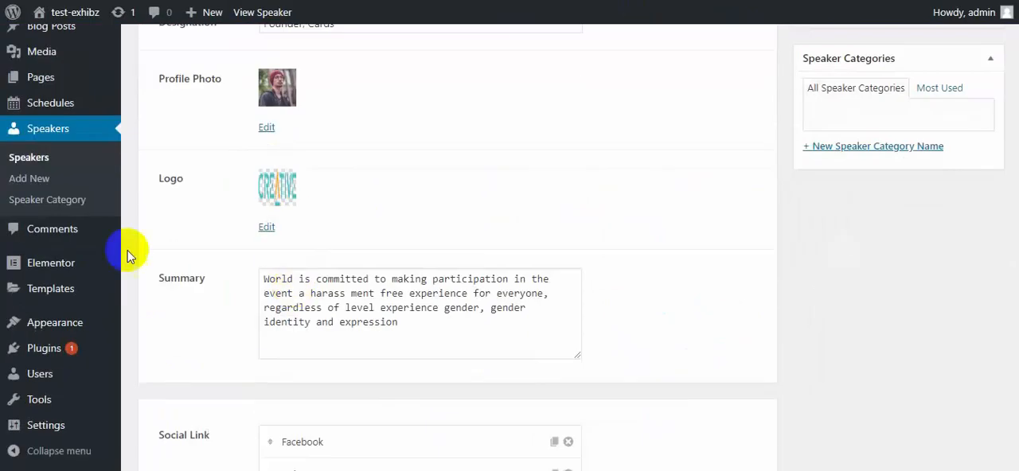
Return to the list of all speakers in the WordPress admin and look through its entries.
left_click(61, 154)
scroll(484, 221, "down", 3)
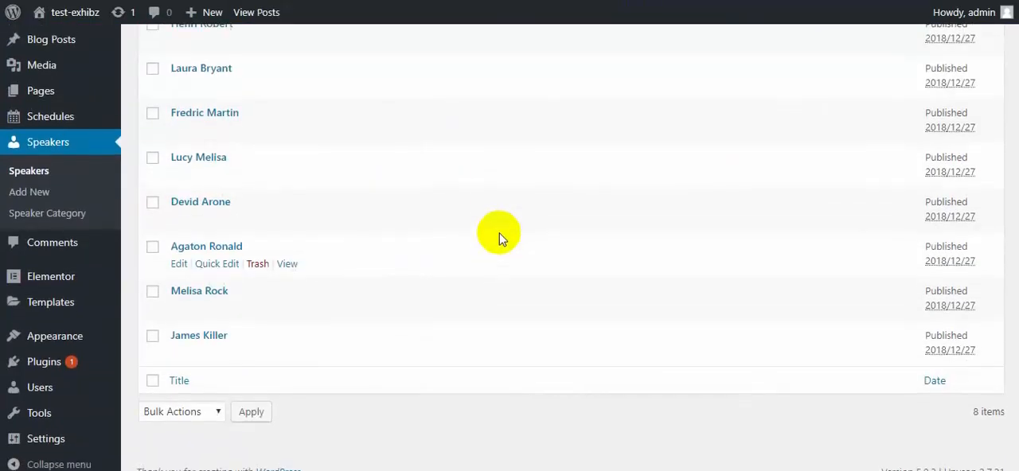
scroll(498, 234, "up", 3)
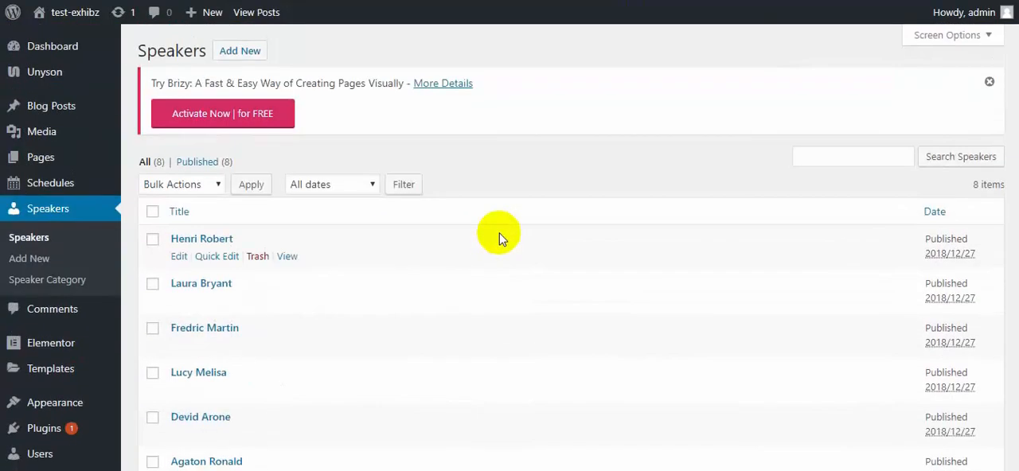
scroll(277, 275, "down", 1)
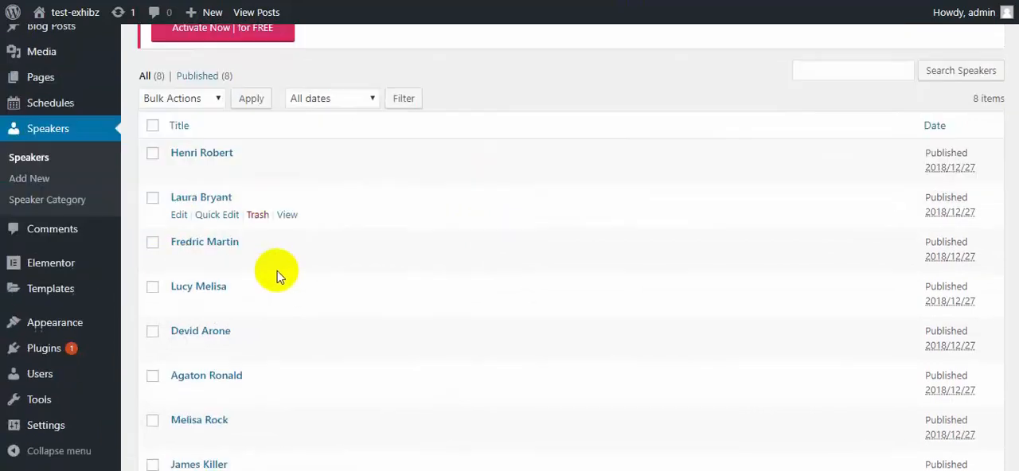
scroll(278, 276, "down", 2)
scroll(286, 270, "up", 3)
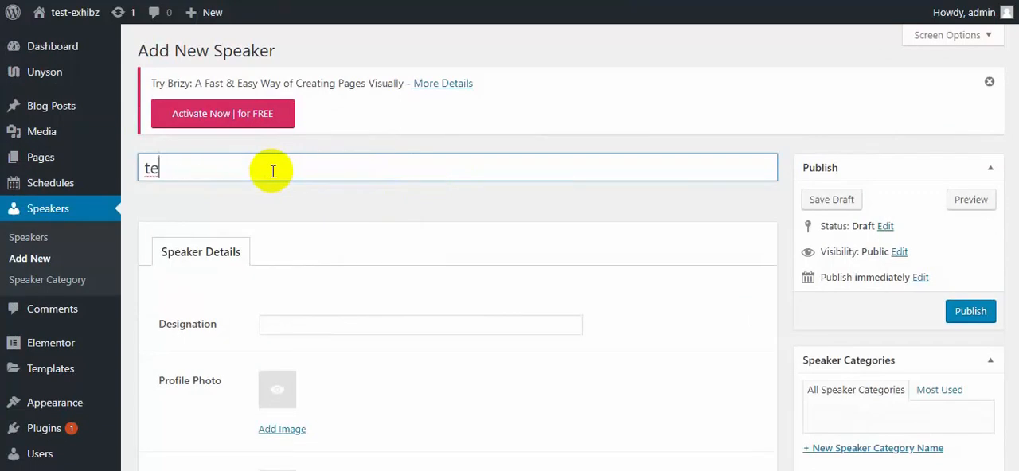
Enter test as the new speaker's title and designation, and set video_img.jpg from the media library as the profile photo.
left_click(309, 326)
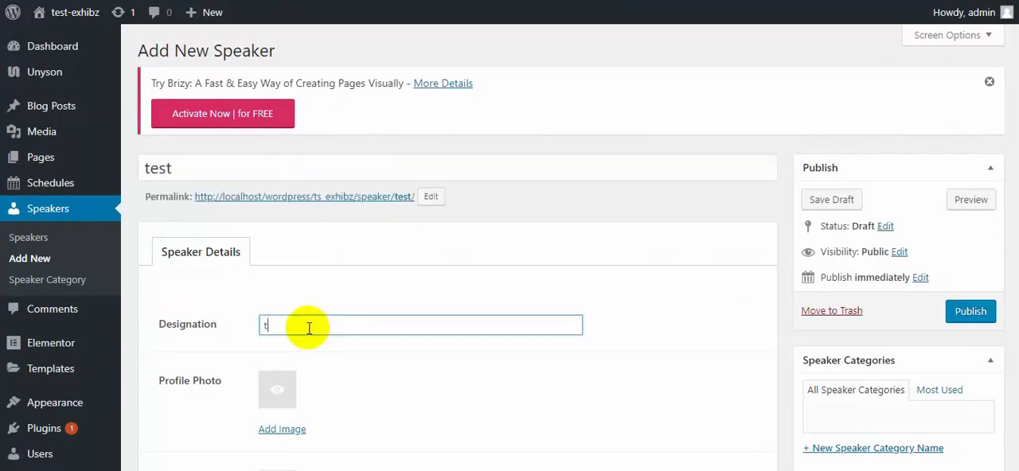
scroll(308, 327, "down", 2)
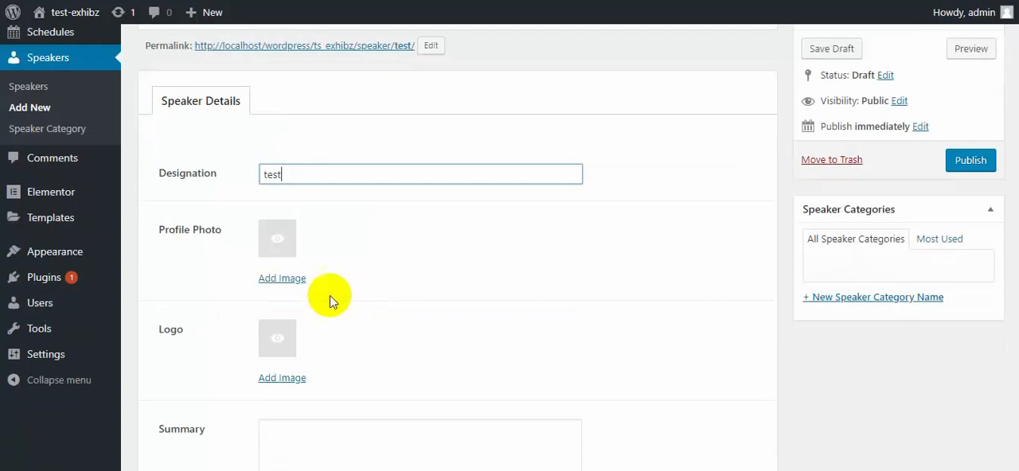
left_click(288, 278)
left_click(126, 79)
left_click(331, 243)
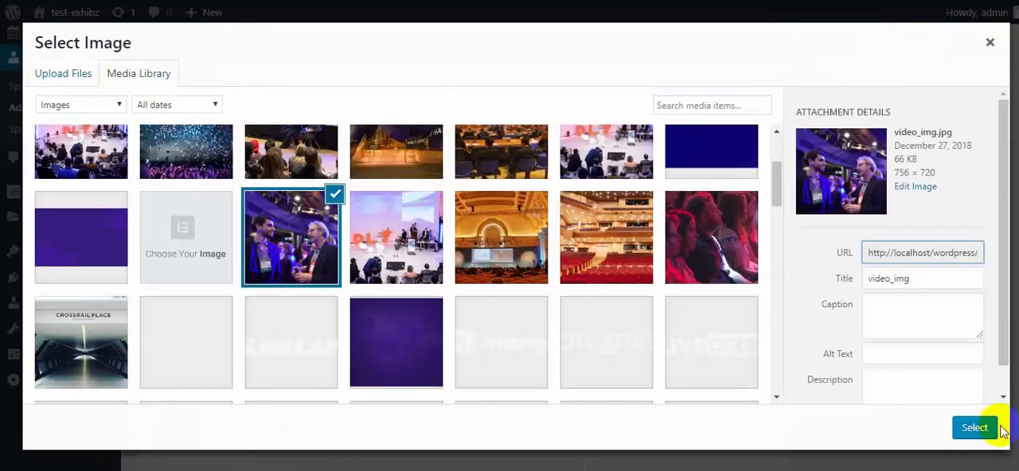
left_click(975, 428)
Set sponsor-7.png from the media library as the speaker's logo and enter hello world as the summary.
scroll(392, 312, "down", 2)
left_click(280, 303)
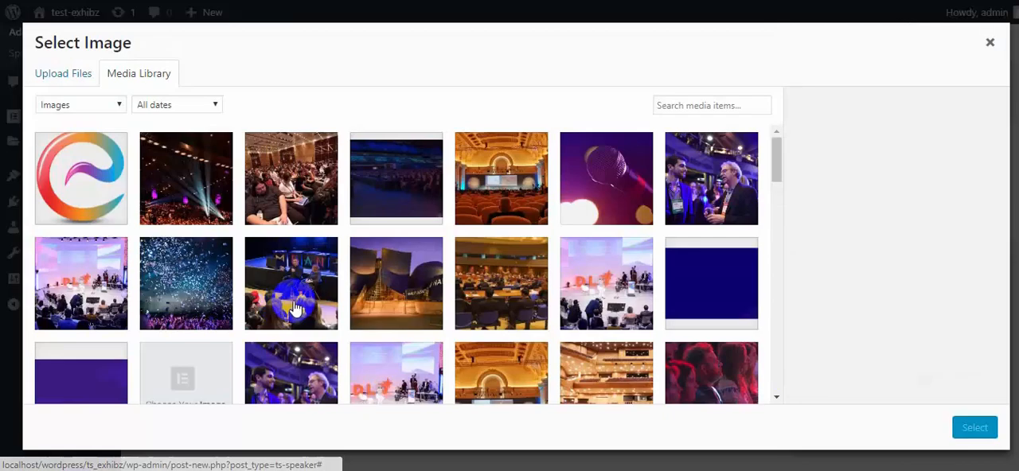
scroll(309, 302, "down", 5)
scroll(310, 303, "up", 1)
left_click(395, 220)
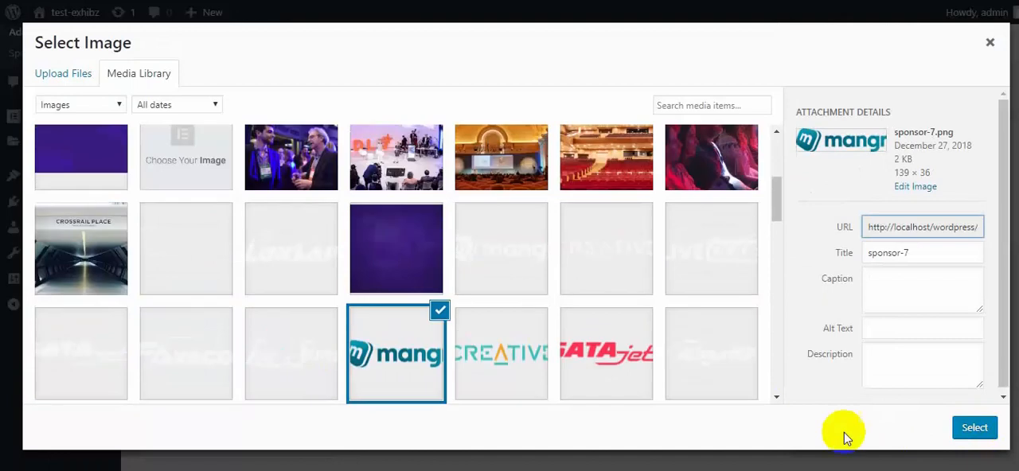
left_click(973, 428)
scroll(444, 294, "down", 1)
left_click(358, 237)
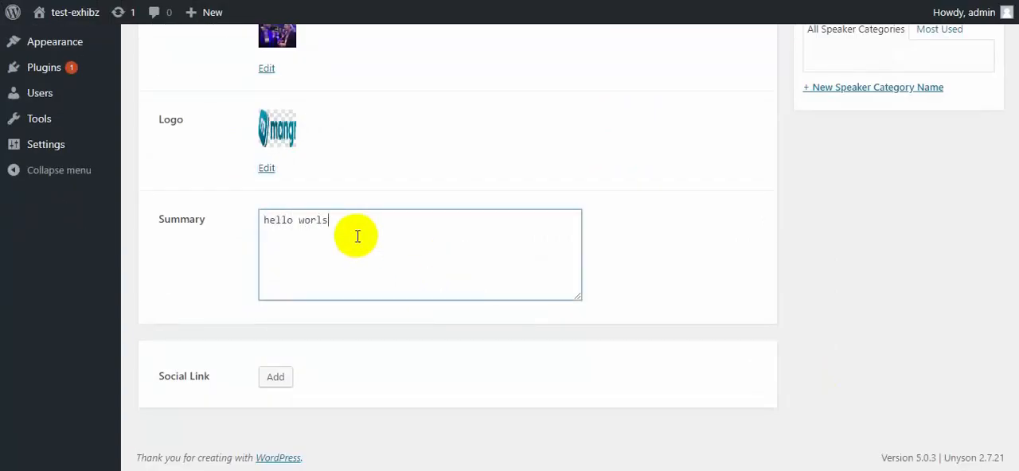
Add a social link with website name facebook, website link # and the fa fa-facebook-official icon, and save it.
left_click(280, 374)
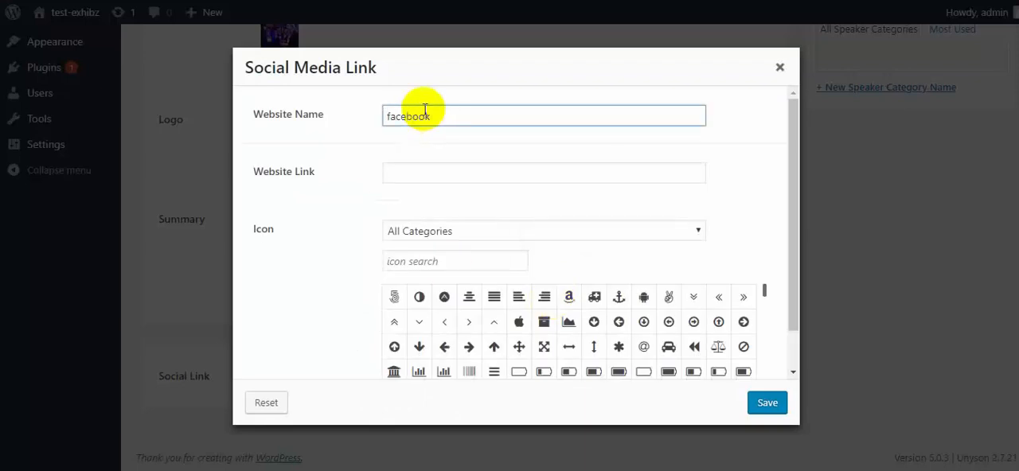
left_click(402, 176)
type("#")
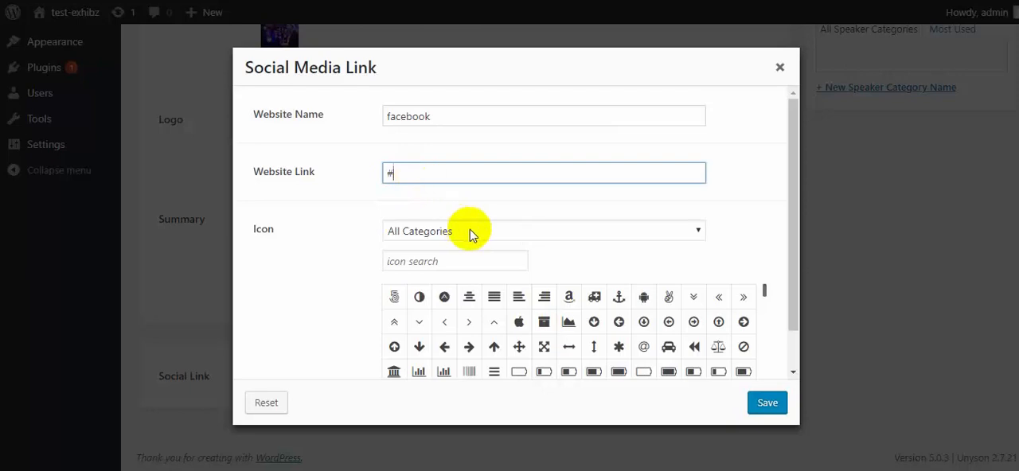
scroll(469, 230, "down", 1)
left_click(439, 217)
type("face")
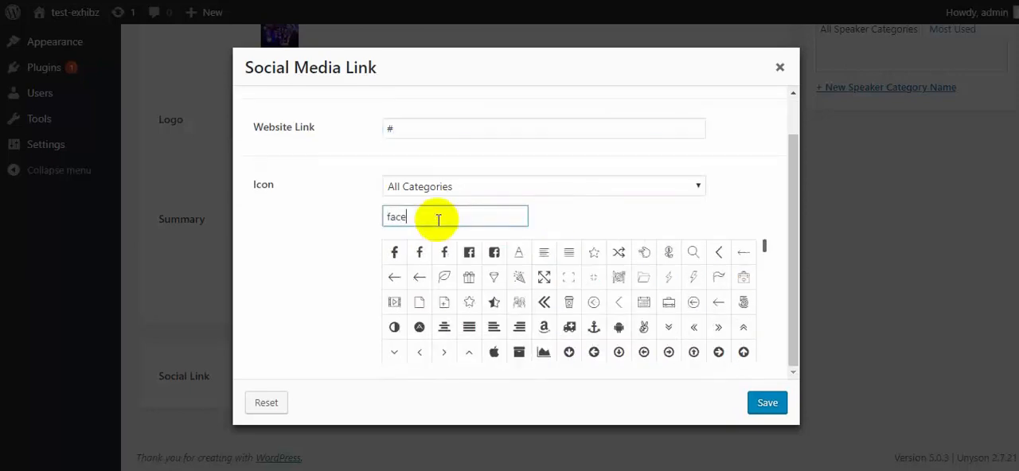
left_click(418, 252)
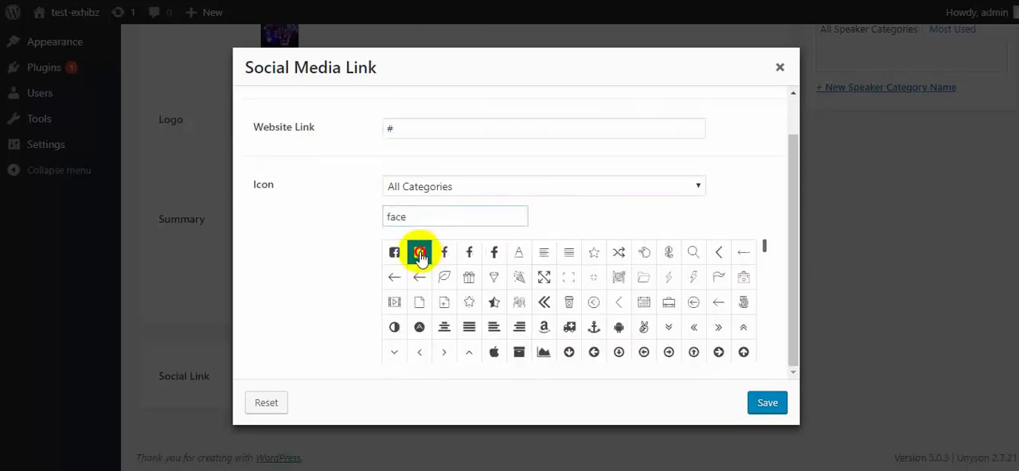
left_click(767, 404)
Duplicate the facebook social link twice and change the second entry to the name twitter with the square Twitter icon.
scroll(478, 327, "down", 1)
double_click(555, 338)
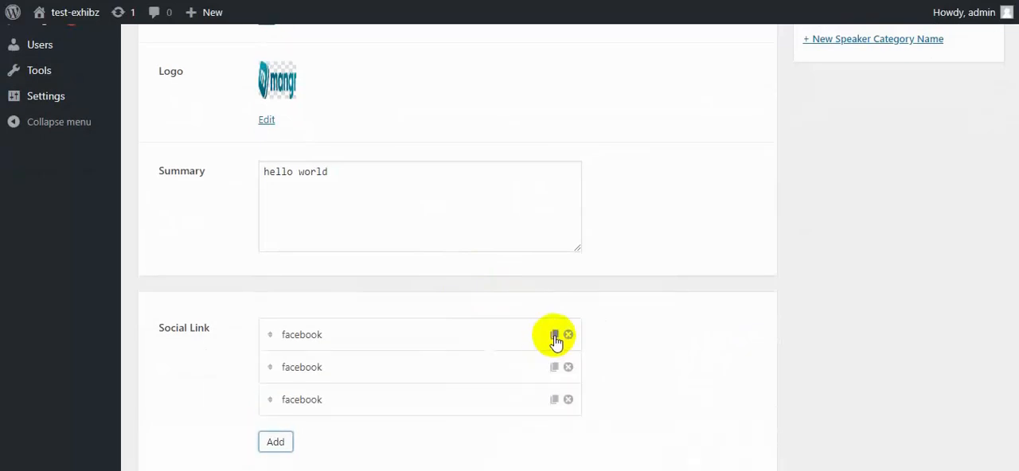
scroll(482, 322, "down", 1)
left_click(506, 311)
left_click(439, 119)
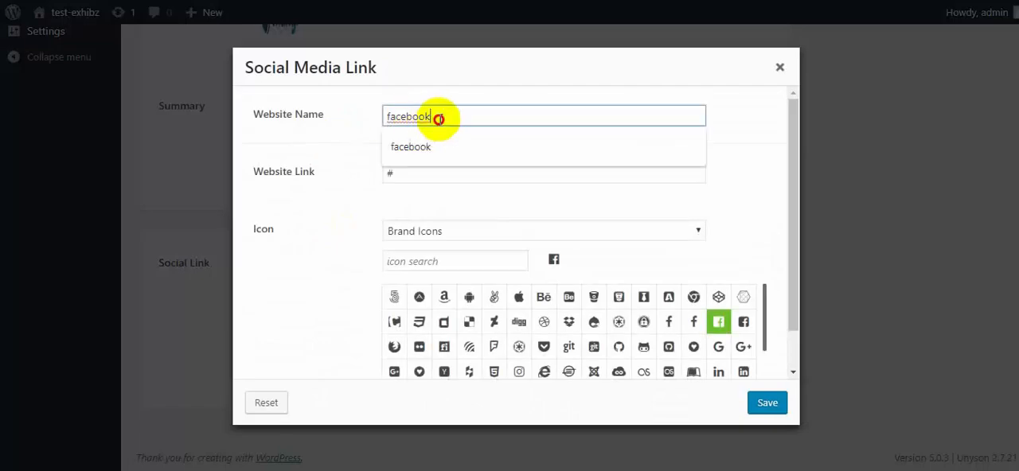
left_click_drag(439, 119, 335, 122)
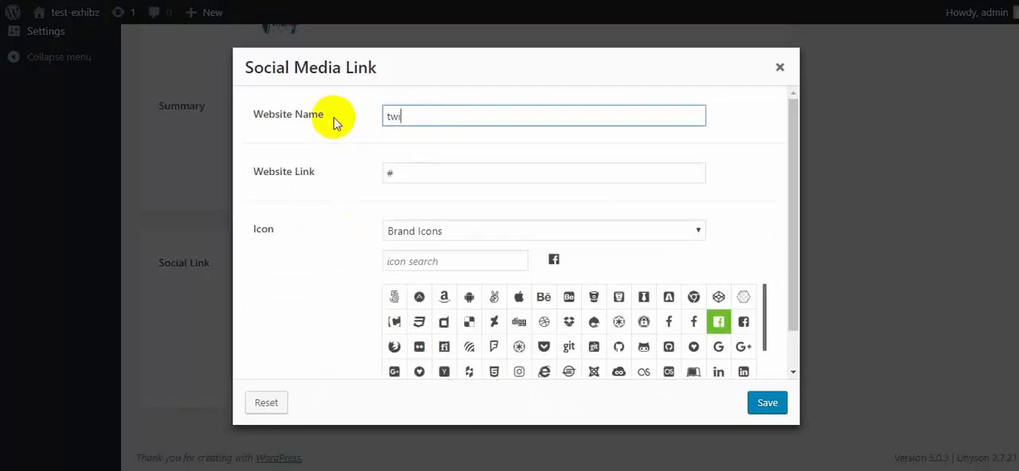
key("Tab")
key("Tab")
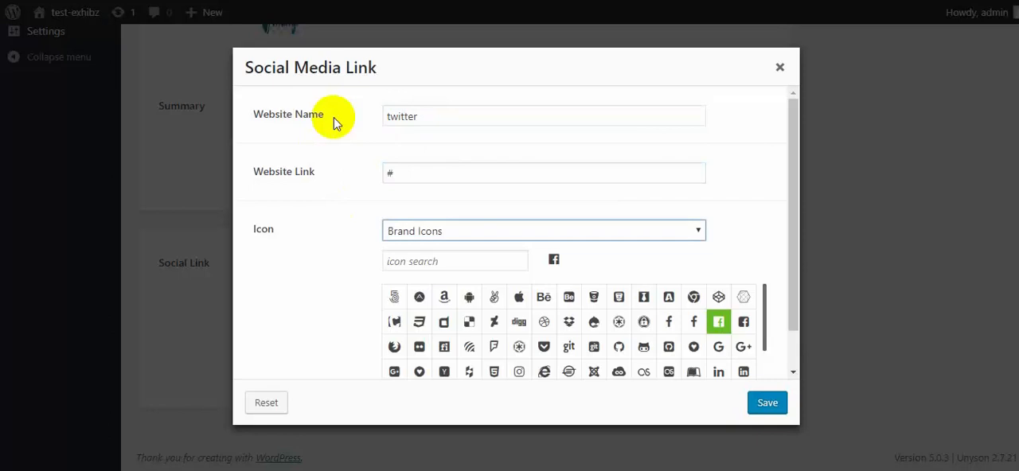
type("tw")
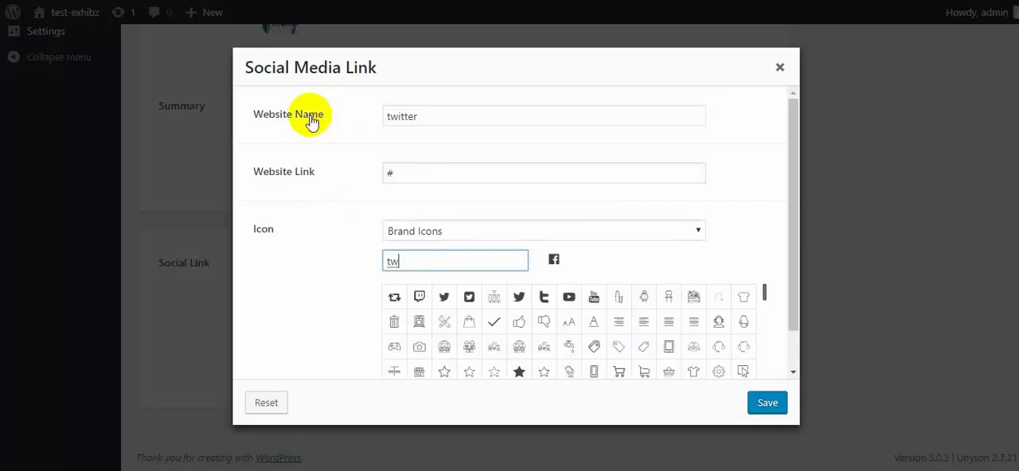
left_click(469, 296)
left_click(767, 403)
Publish the new test speaker and review its saved details.
scroll(414, 378, "up", 10)
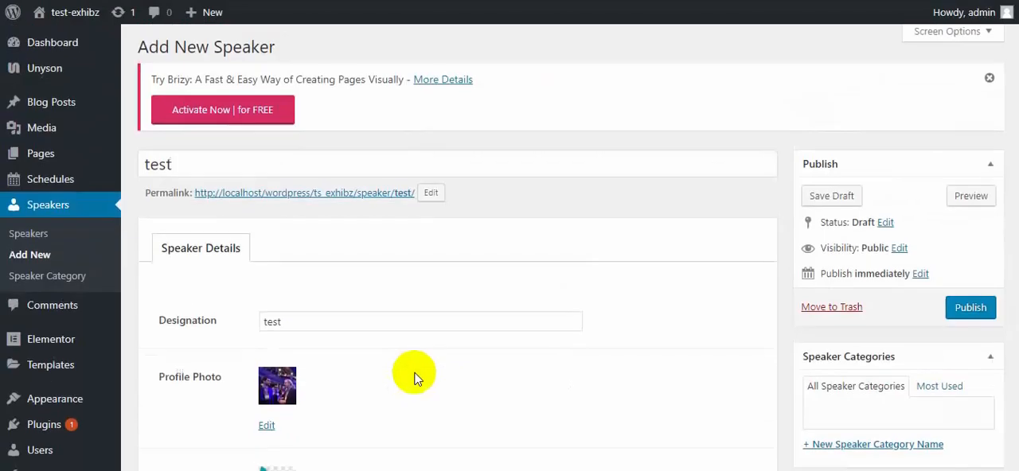
left_click(969, 312)
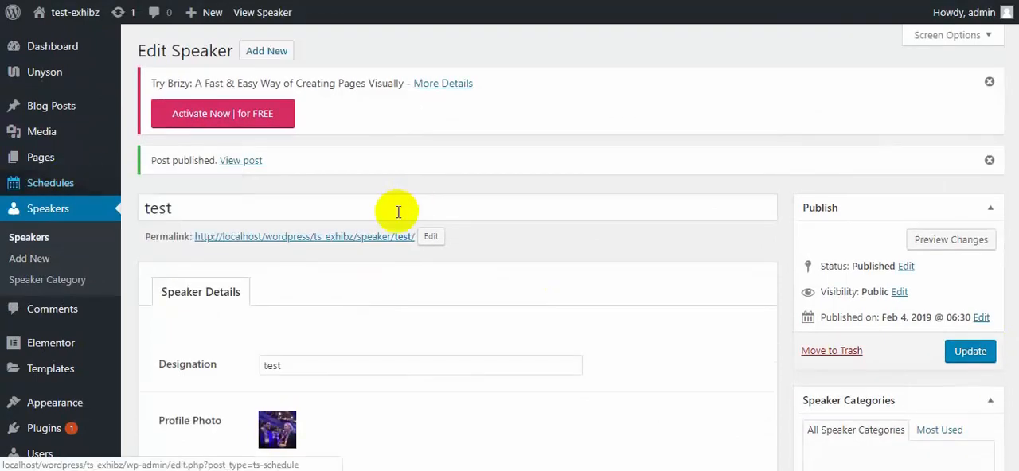
scroll(398, 211, "down", 1)
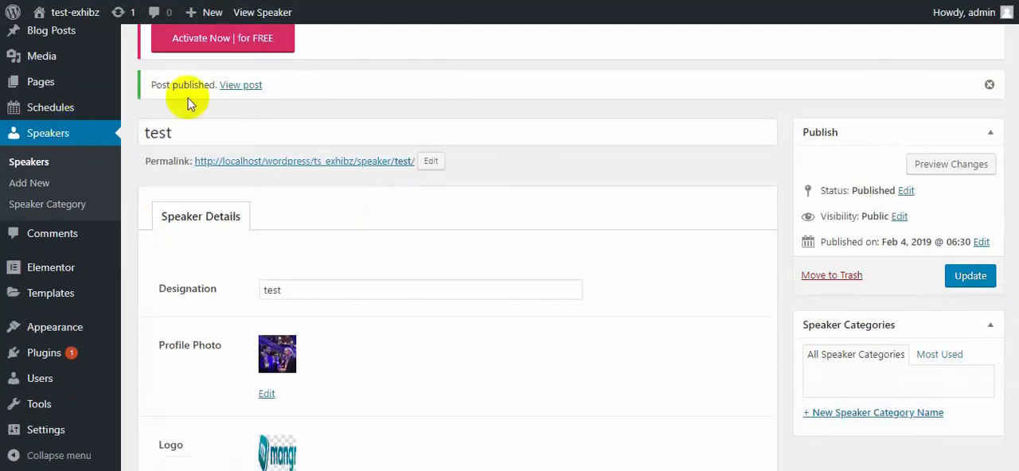
scroll(653, 50, "down", 3)
scroll(391, 178, "down", 1)
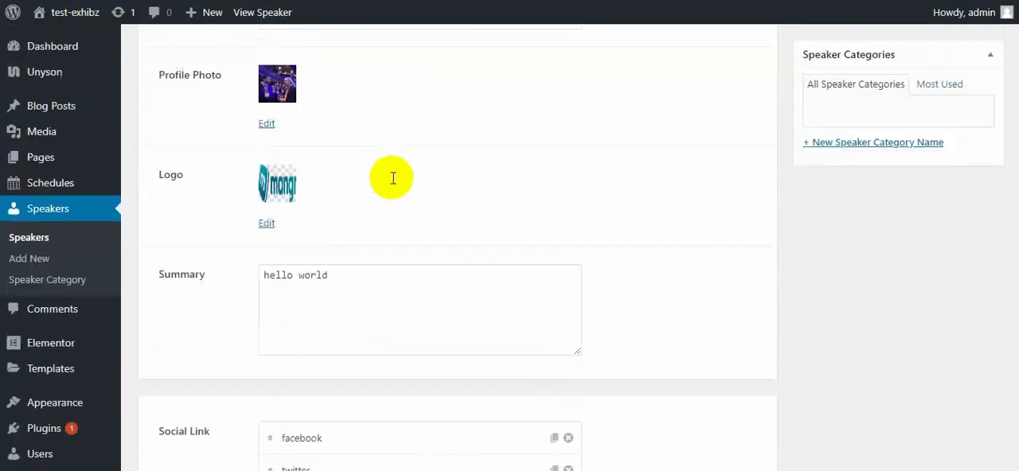
Check how the new test speaker is displayed on the site's test page.
scroll(392, 178, "up", 1)
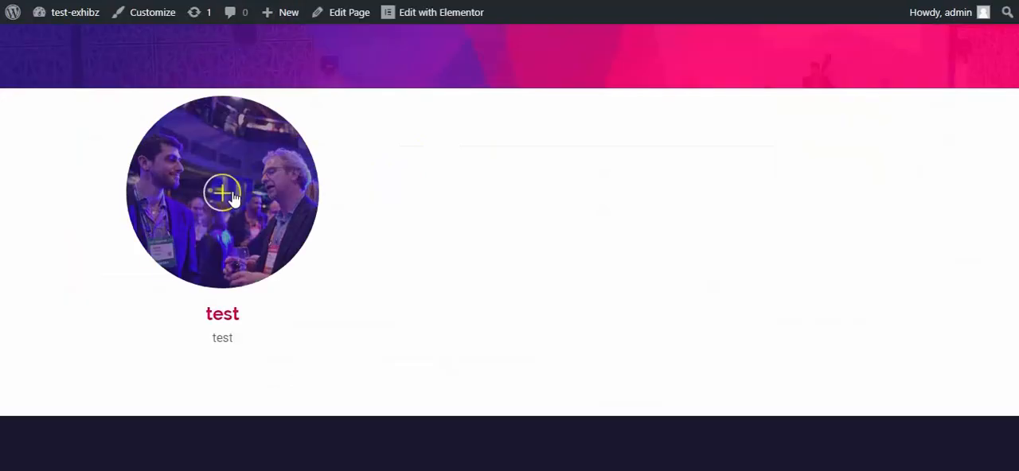
left_click(446, 13)
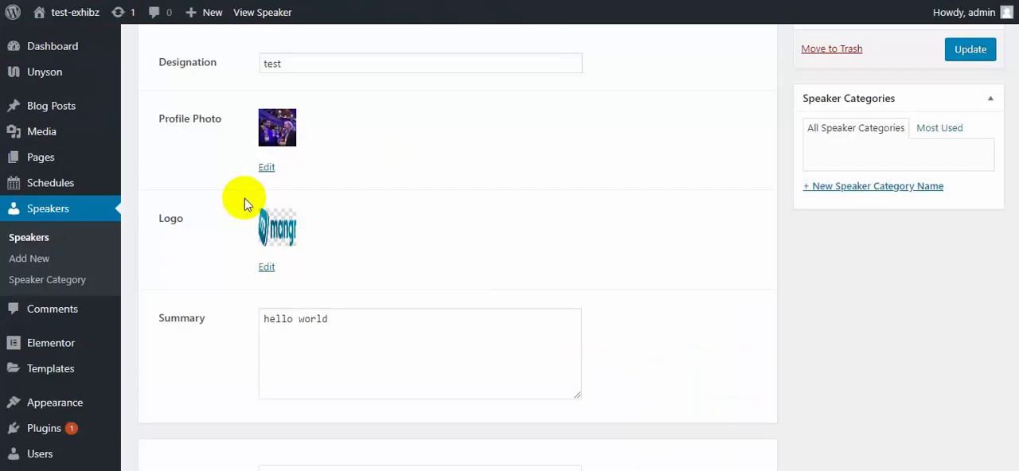
Create a new schedule titled test with schedule day 28.
left_click(77, 200)
left_click(63, 188)
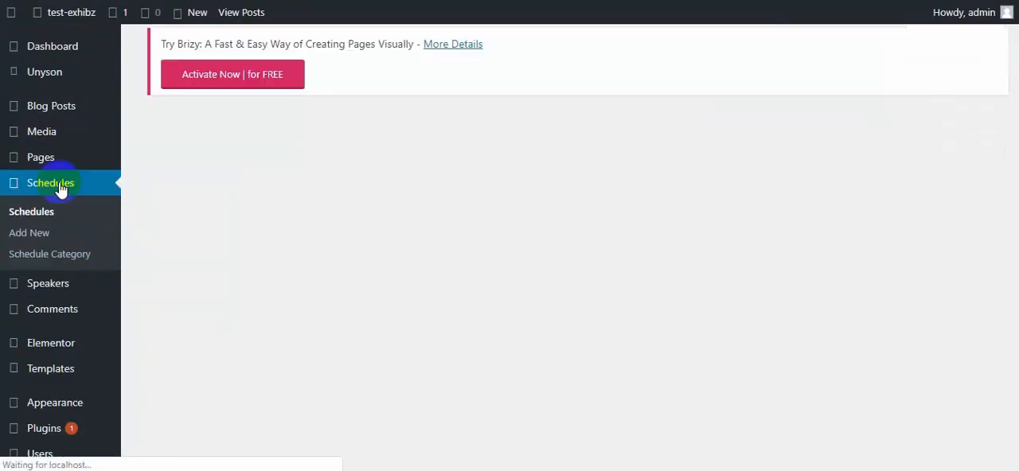
left_click(261, 61)
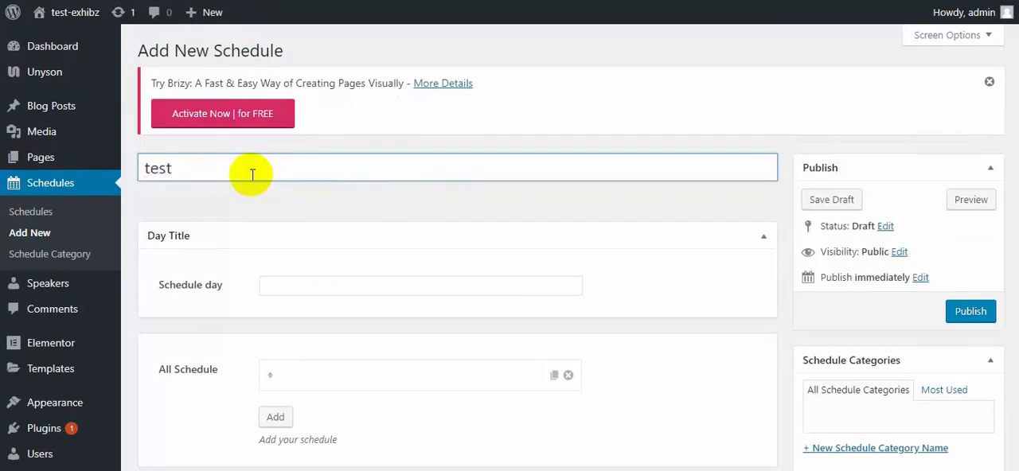
scroll(251, 175, "down", 1)
left_click(307, 204)
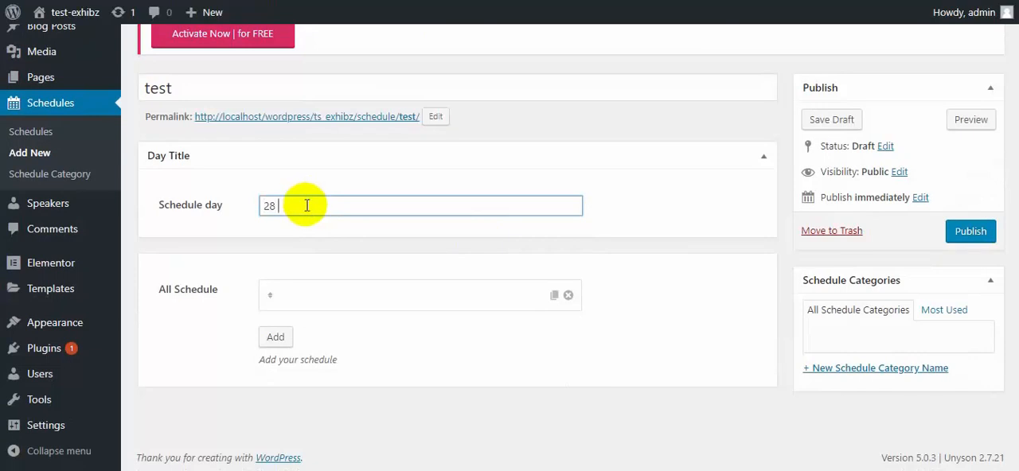
Fill in the schedule entry with time 12.00pm, speaker test, title test and short note hello world, and save it.
left_click(360, 303)
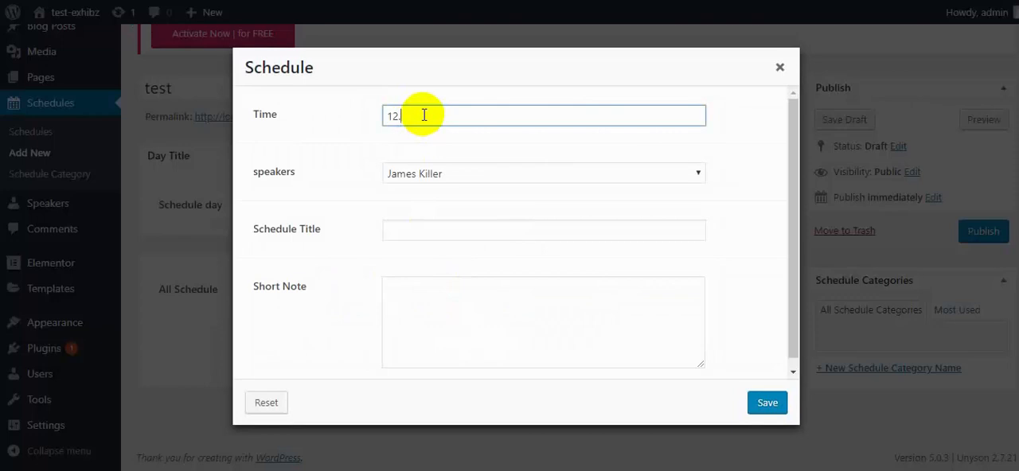
left_click(576, 174)
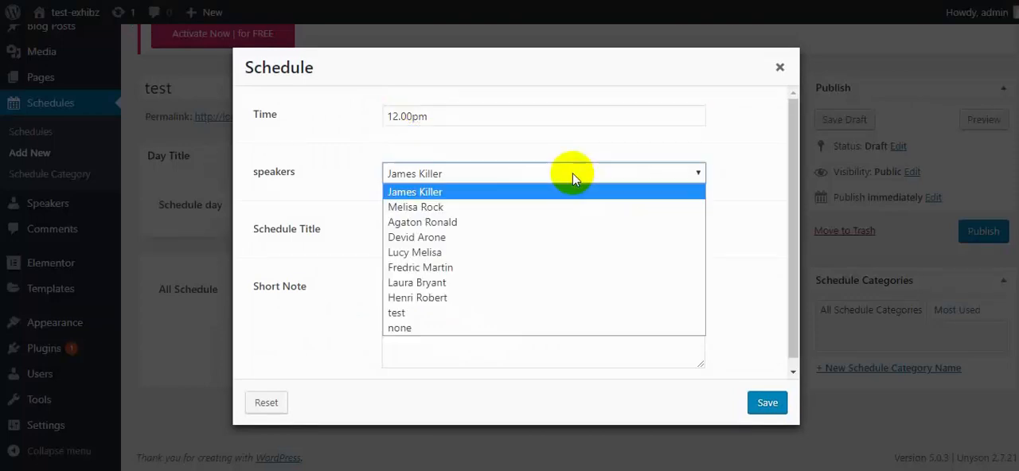
left_click(430, 310)
left_click(425, 234)
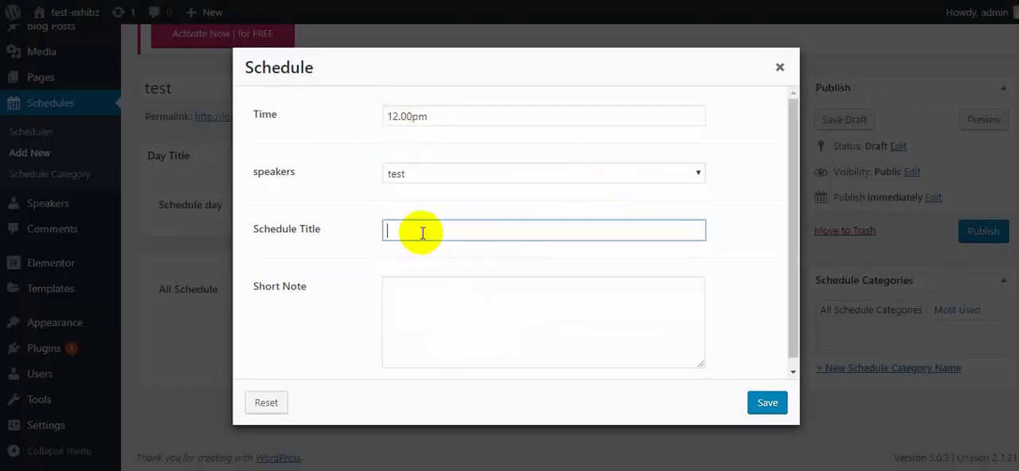
left_click(465, 306)
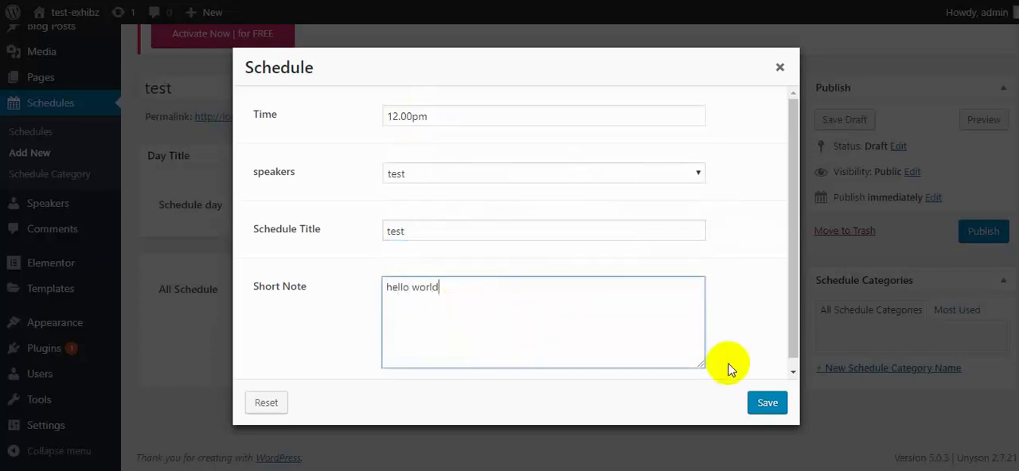
left_click(767, 404)
Publish the test schedule and review it on the site's test page.
left_click(325, 209)
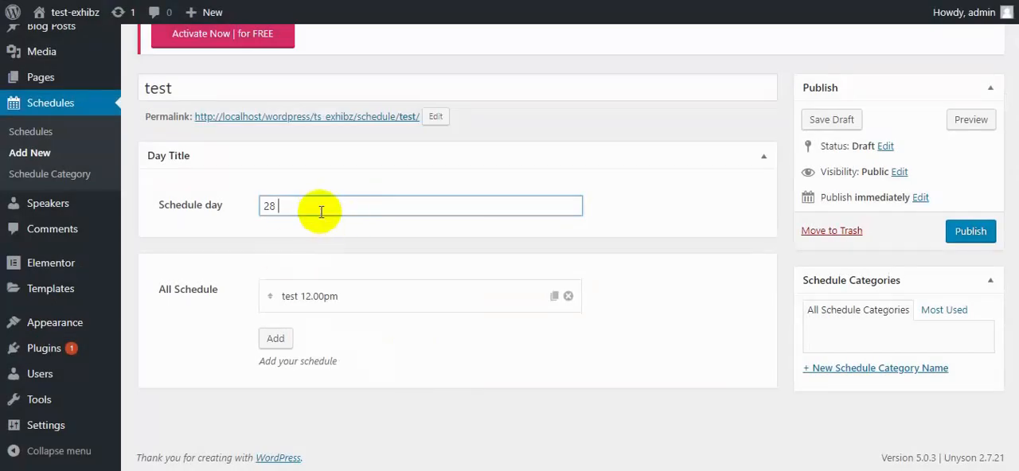
left_click(973, 235)
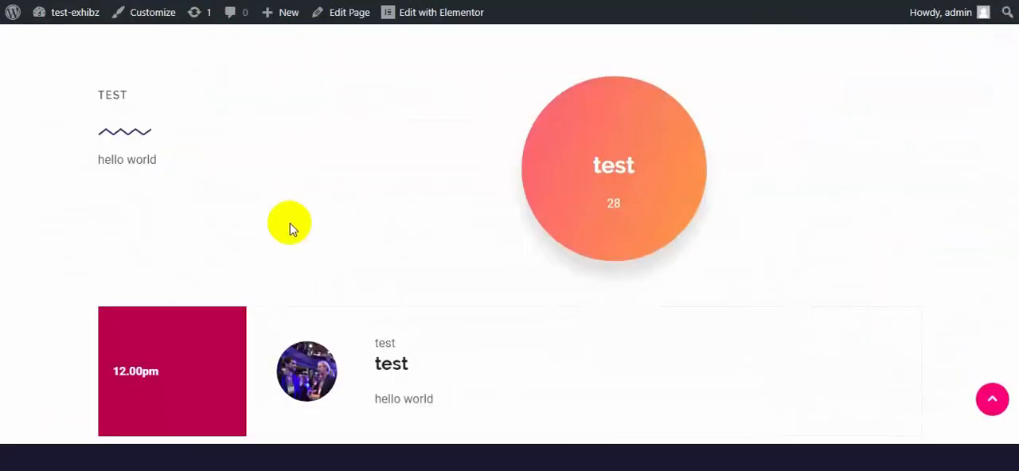
scroll(503, 209, "down", 2)
scroll(410, 216, "up", 2)
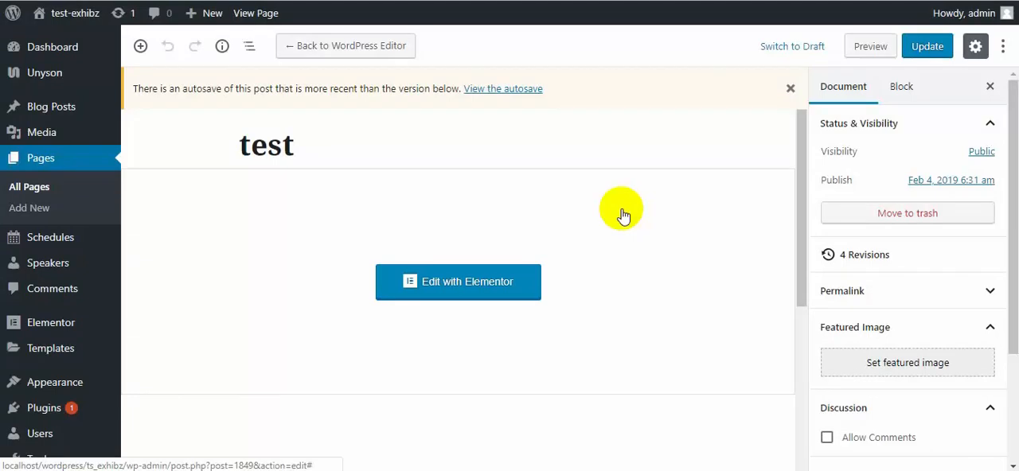
Edit the test page with Elementor and add the Exhibz slider widget to the empty section.
left_click(484, 283)
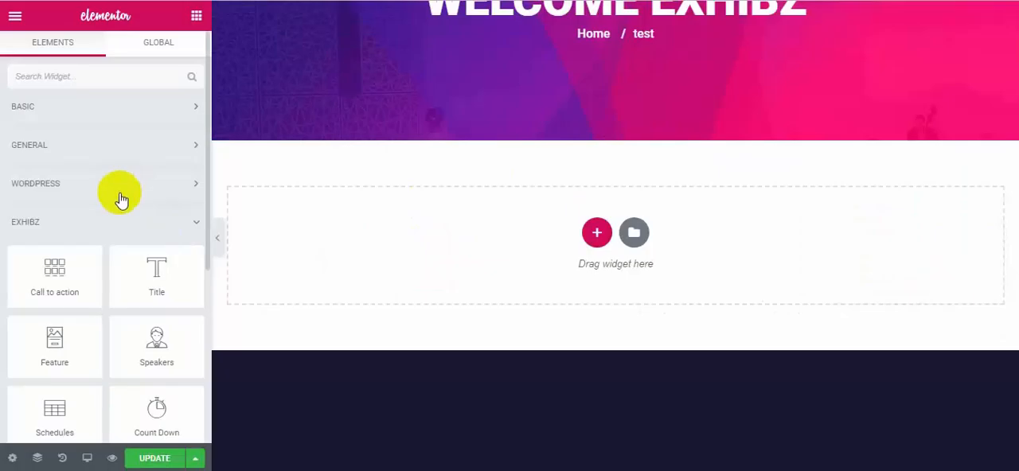
scroll(97, 249, "down", 3)
left_click_drag(46, 339, 522, 225)
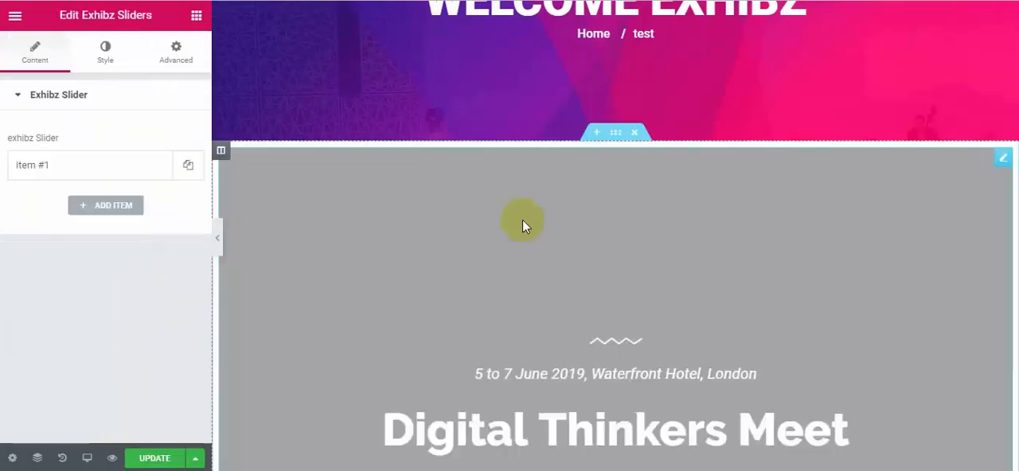
scroll(834, 345, "down", 2)
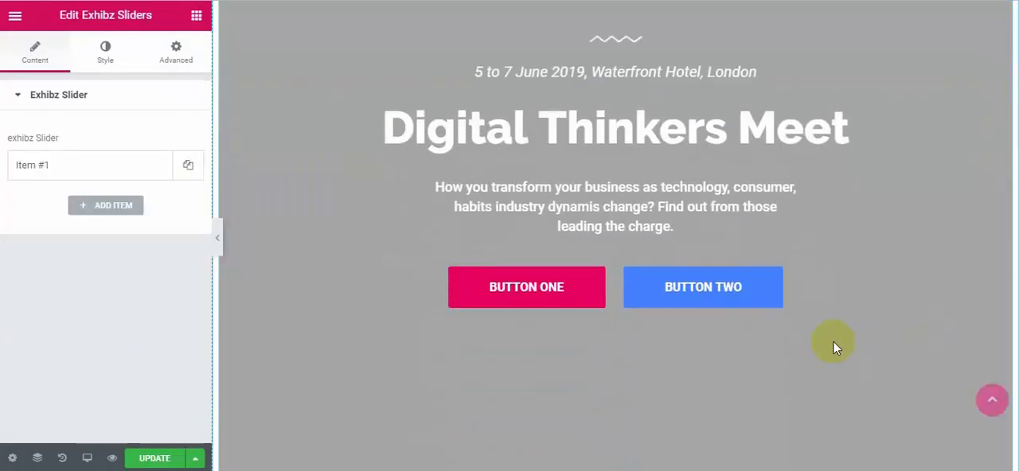
Open the slider's first item and review its title, description and background image settings.
left_click(112, 165)
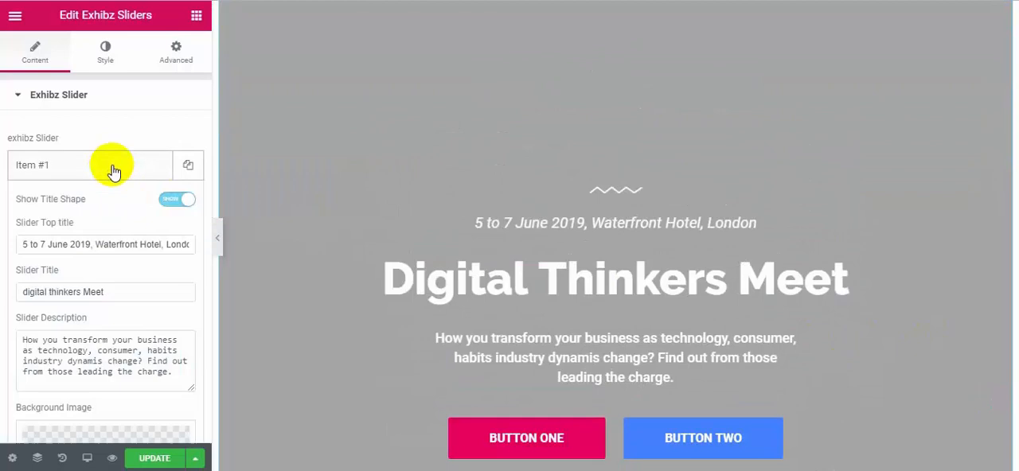
scroll(119, 271, "down", 1)
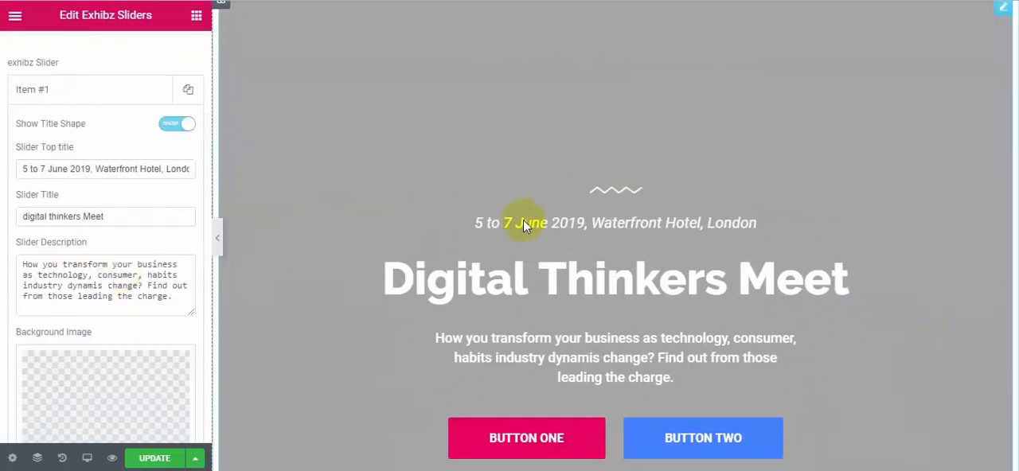
scroll(183, 239, "down", 1)
scroll(148, 221, "up", 2)
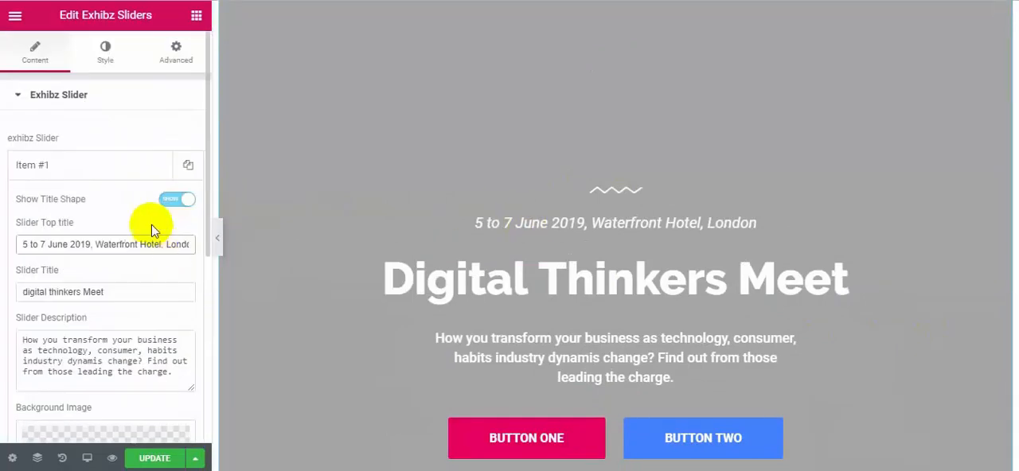
Hide the slide's title shape and show it again.
left_click(177, 199)
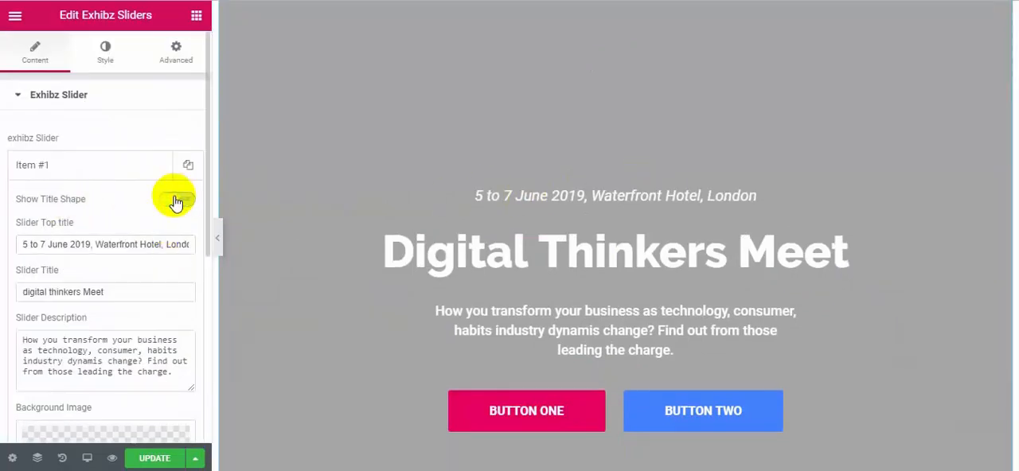
left_click(177, 199)
Set gallery6.jpg from the media library as the slide's background image and review the slide with its button settings.
scroll(164, 309, "down", 2)
scroll(163, 309, "down", 1)
left_click(136, 292)
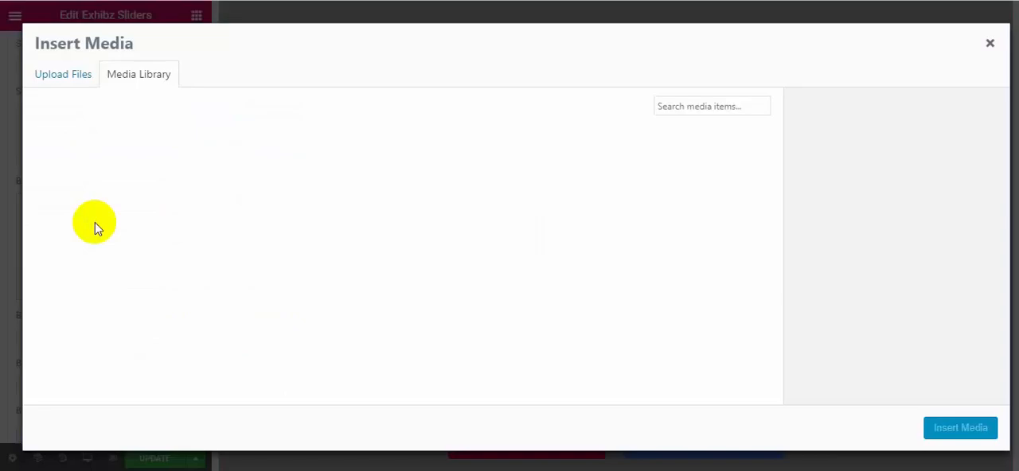
left_click(502, 205)
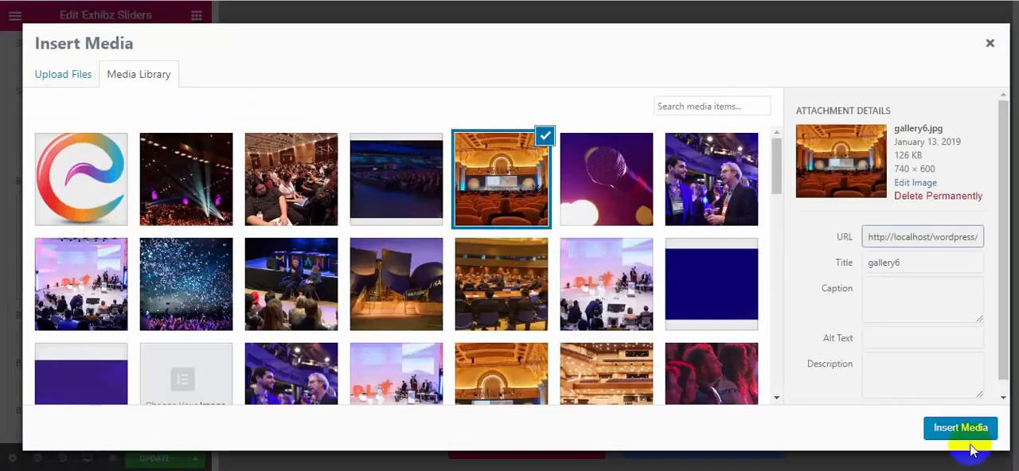
left_click(960, 428)
scroll(589, 335, "down", 2)
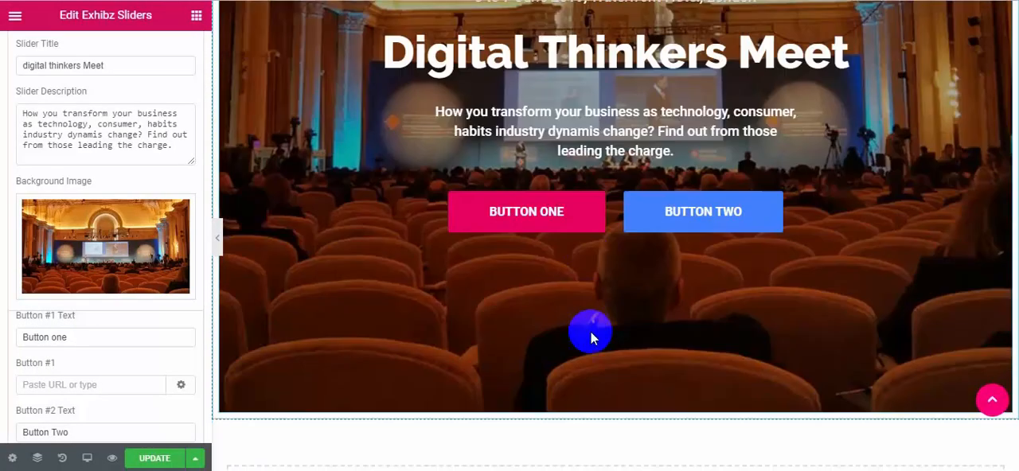
scroll(167, 338, "down", 2)
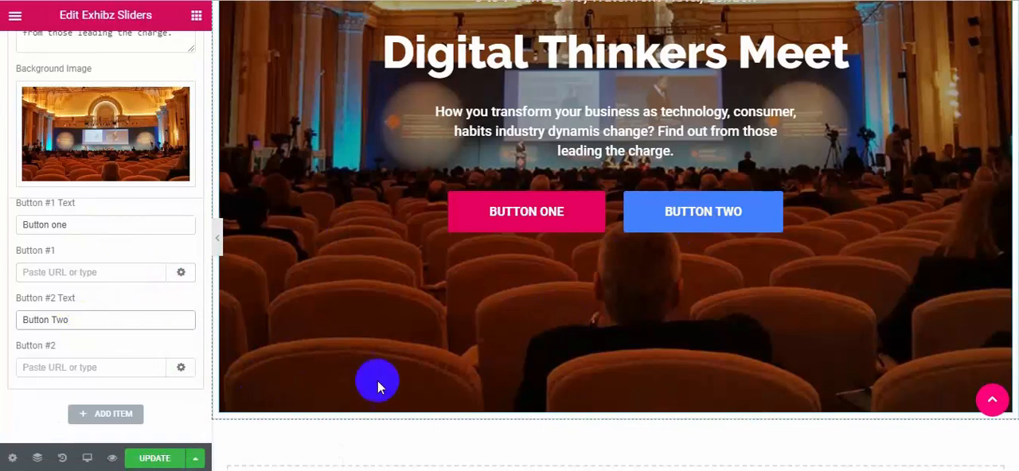
scroll(378, 382, "up", 5)
scroll(142, 342, "up", 5)
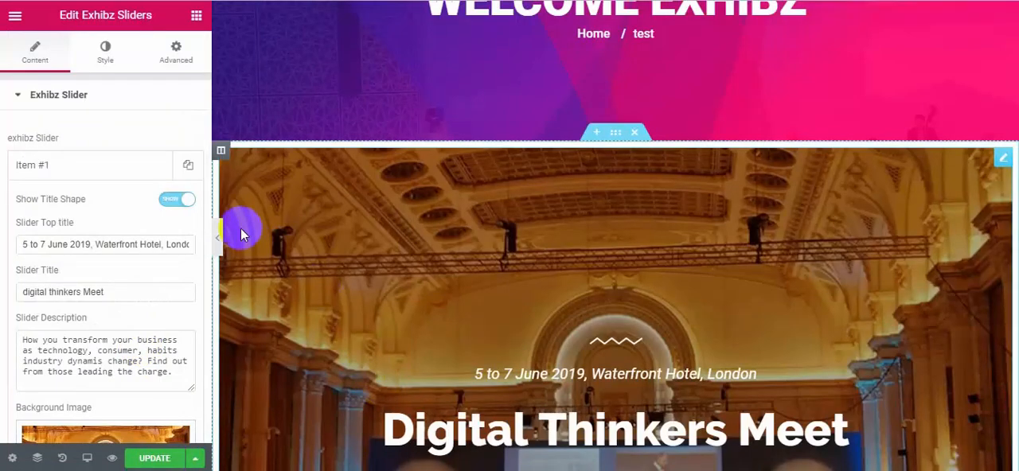
Add the Latest News widget to the empty section below the slider.
scroll(242, 233, "up", 1)
left_click(196, 15)
scroll(460, 335, "down", 10)
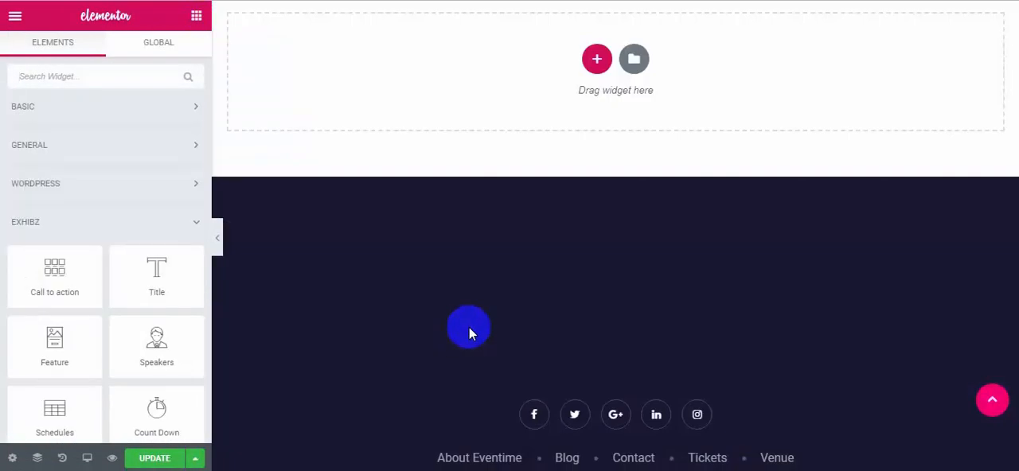
scroll(468, 333, "up", 1)
scroll(148, 250, "down", 4)
left_click_drag(136, 209, 564, 170)
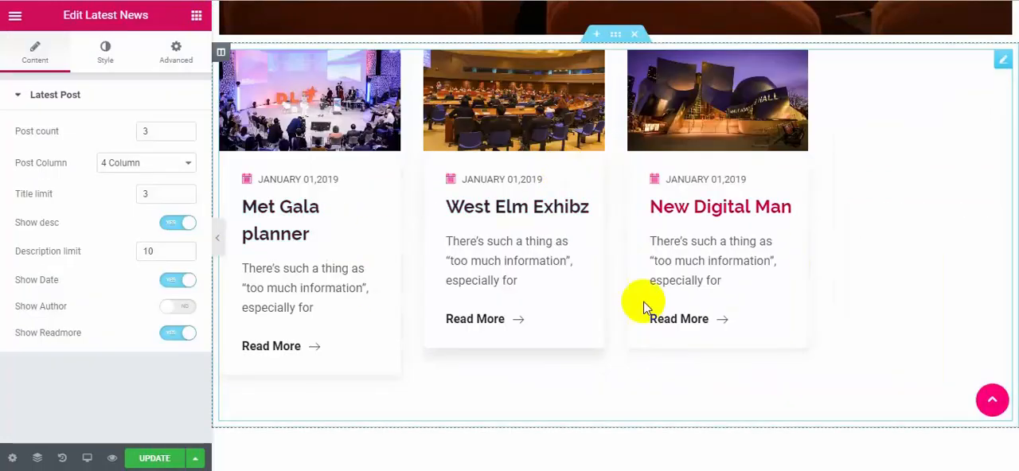
Set the Latest News widget to a post count of 2 in a 2 Column layout.
scroll(740, 318, "up", 1)
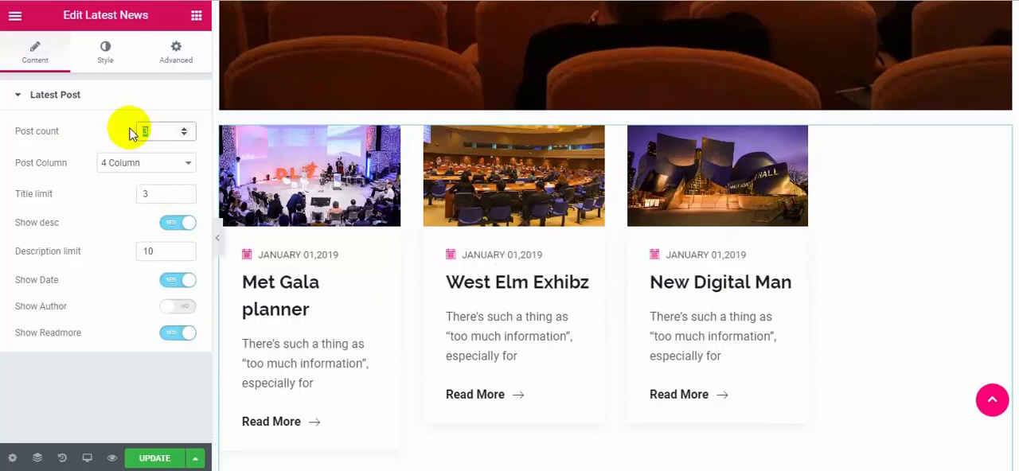
type("2")
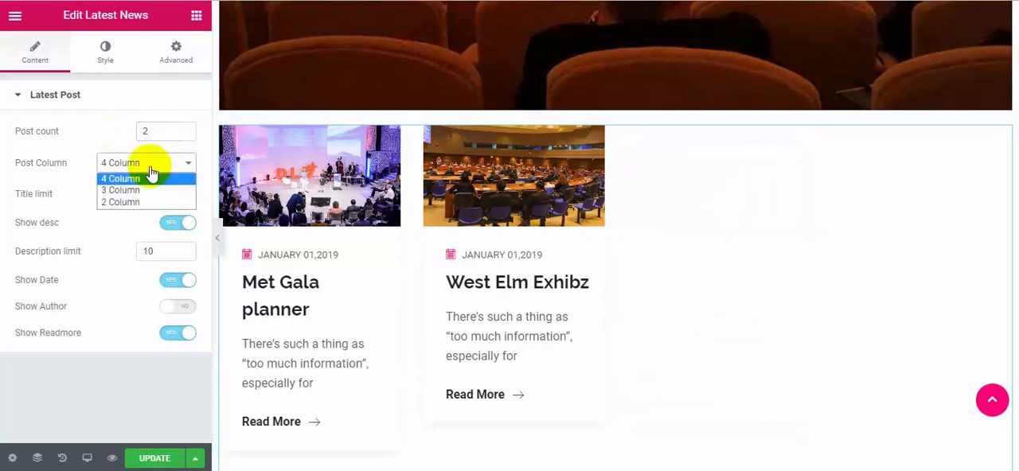
left_click(128, 202)
scroll(673, 281, "down", 2)
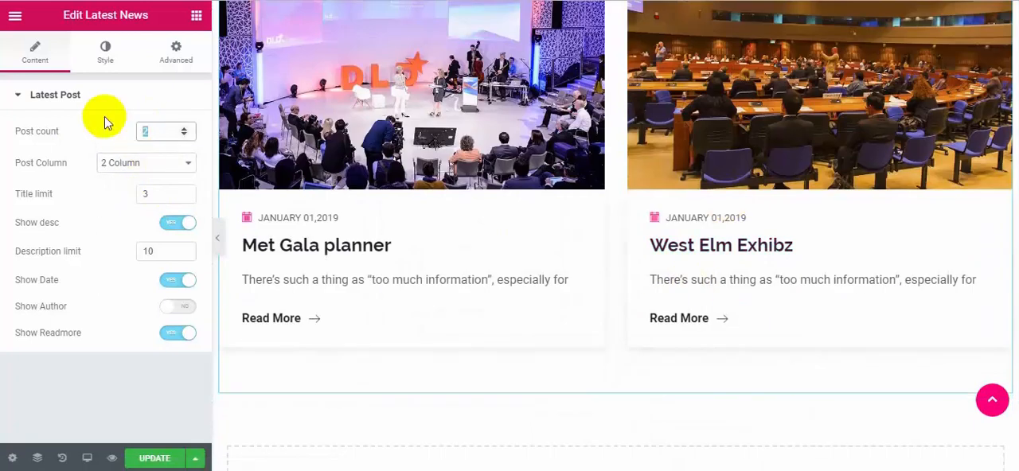
Set the Latest News widget to a post count of 3 in a 3 Column layout.
type("3")
left_click(147, 164)
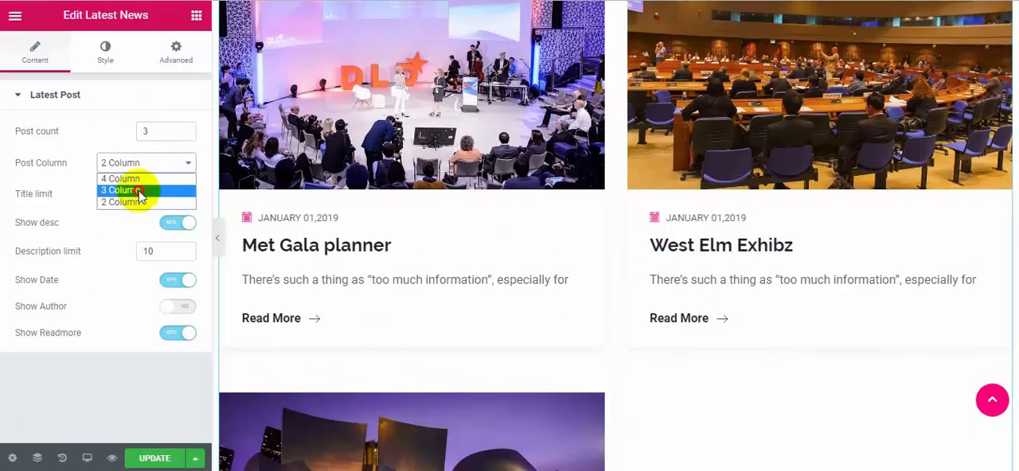
left_click(139, 194)
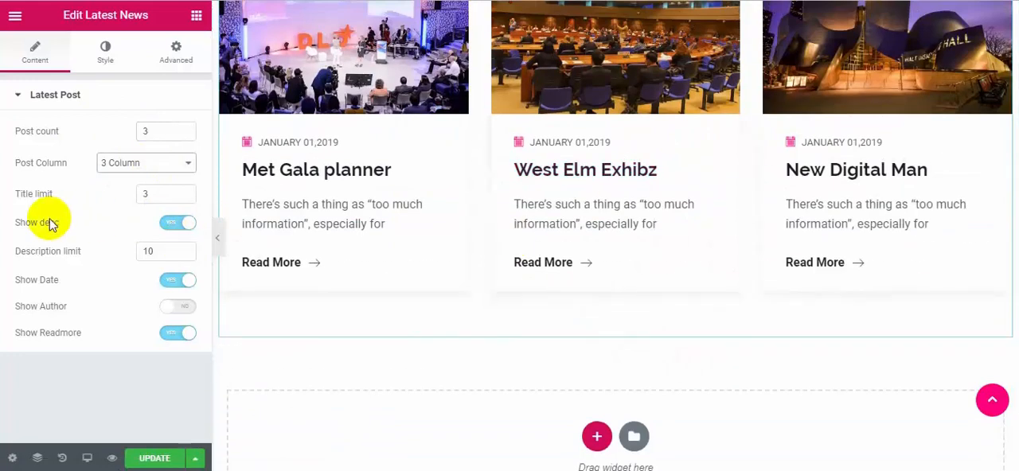
Try hiding the news posts' descriptions and dates, turning each back on.
left_click(175, 225)
left_click(177, 225)
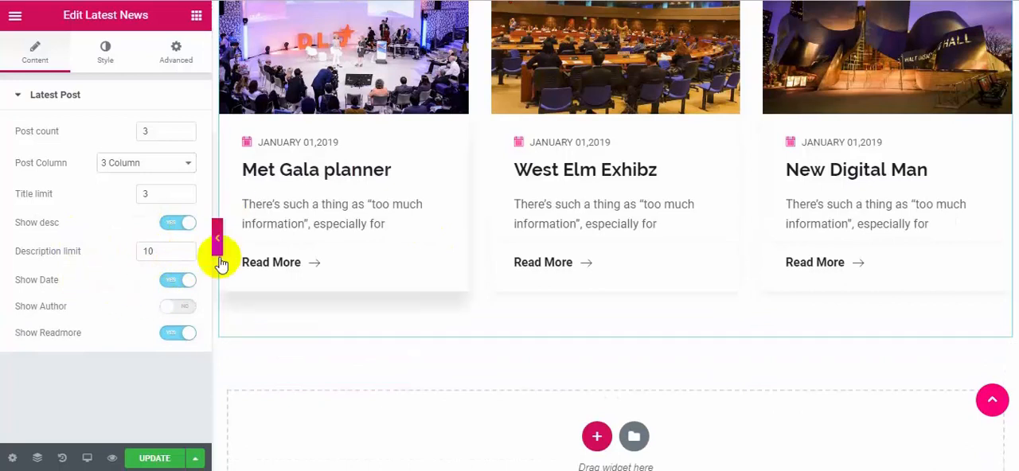
left_click(175, 278)
left_click(183, 287)
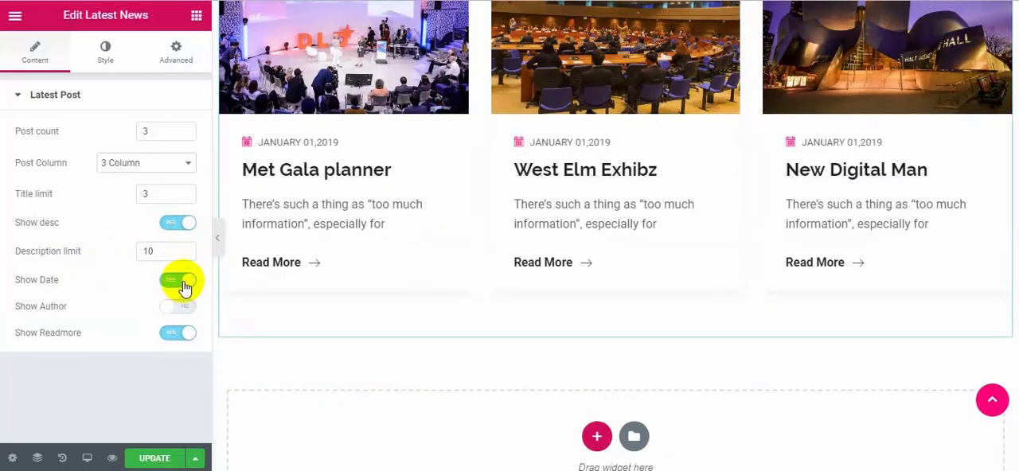
Show the author on the news posts, and turn the Read More links off and back on.
left_click(186, 311)
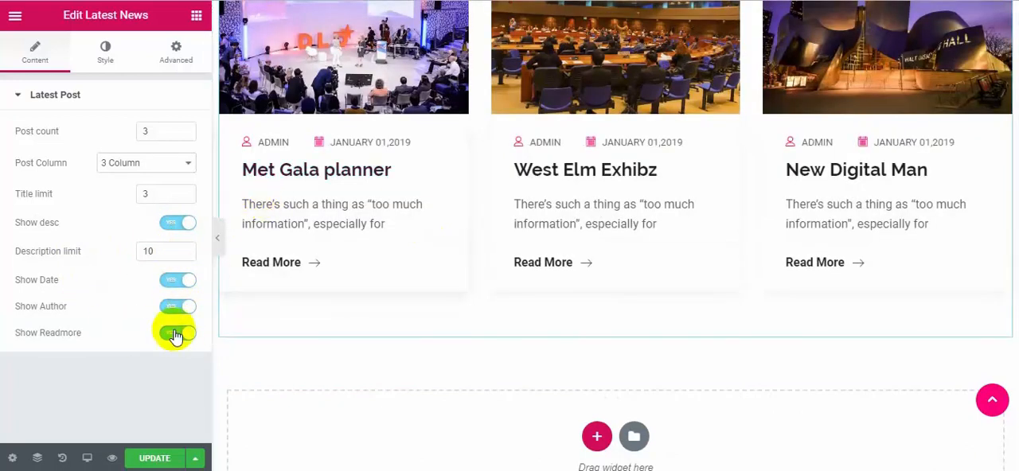
left_click(176, 333)
left_click(177, 334)
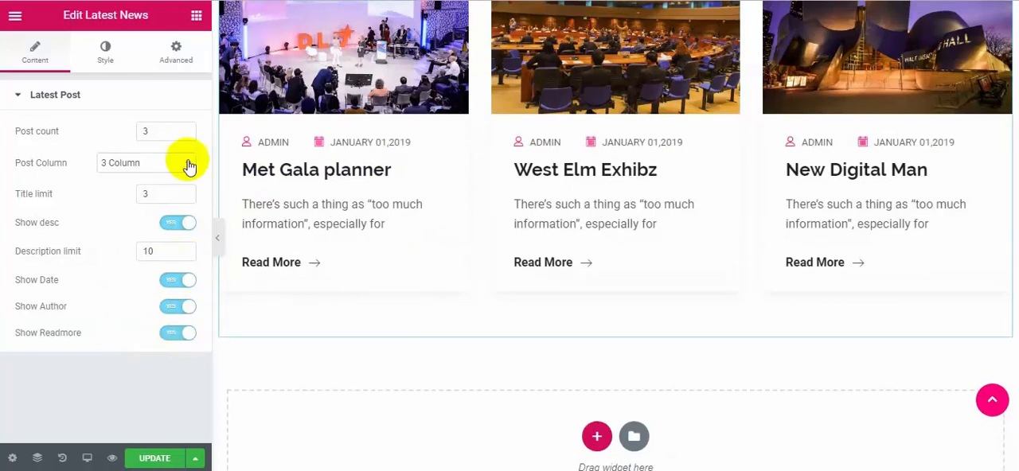
Add an Exhibz Pricing widget to the empty drop area below the Latest News section.
left_click(195, 16)
scroll(114, 296, "down", 1)
scroll(455, 330, "down", 4)
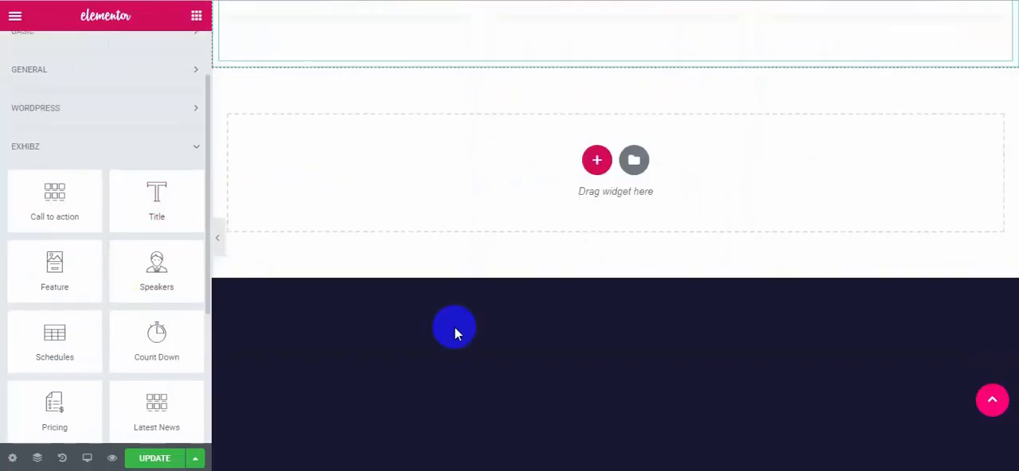
scroll(150, 302, "down", 1)
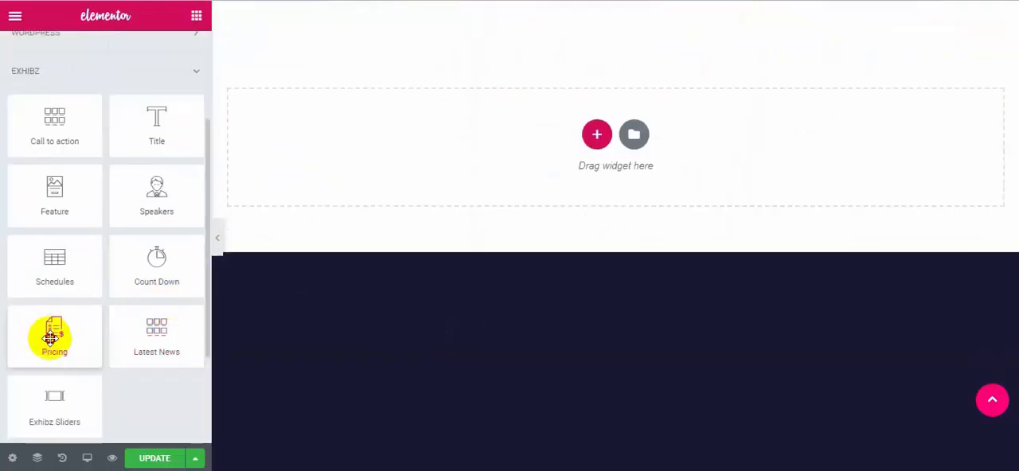
left_click_drag(50, 338, 603, 140)
Name the pricing package admin and set its package price to 520.
left_click(187, 264)
type("a")
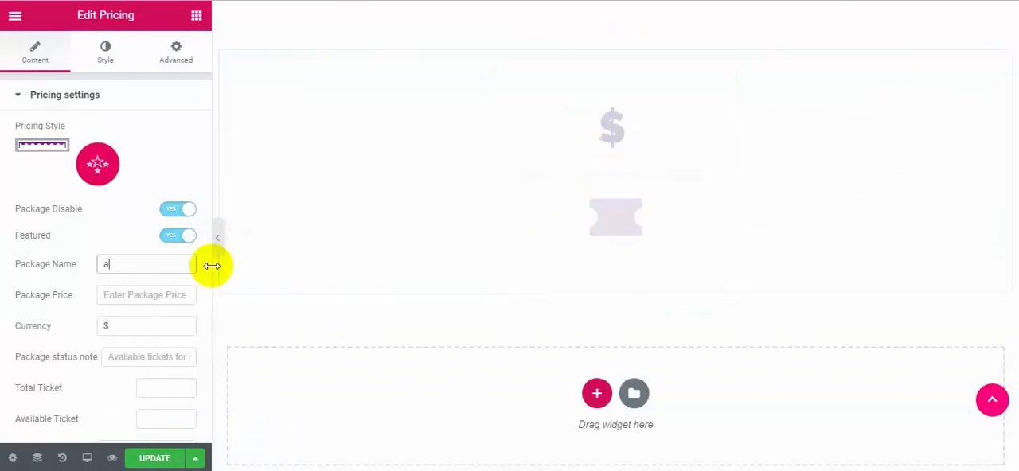
type("dmin")
left_click(132, 294)
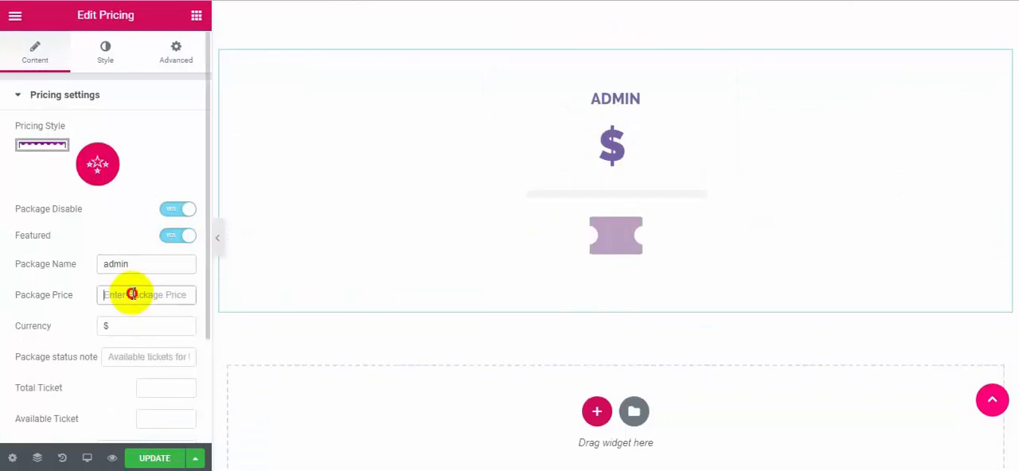
type("520")
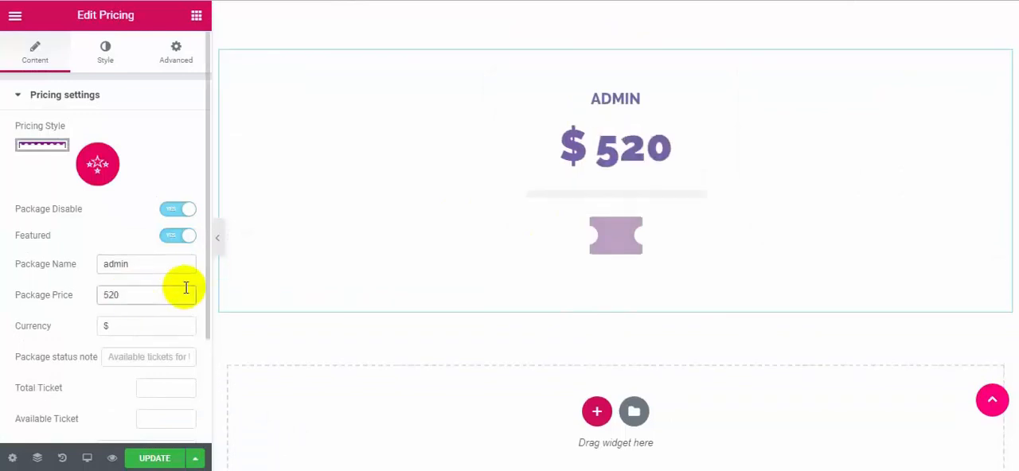
Set the package status note to "Available tickets for this price", with 500 total tickets and 100 available tickets.
scroll(185, 287, "down", 2)
left_click(151, 218)
type("Available tickets for this price")
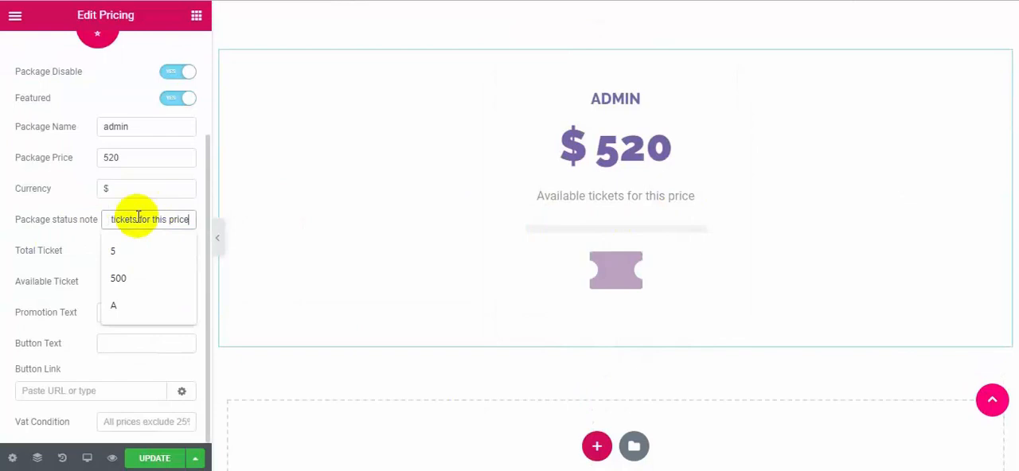
left_click(149, 249)
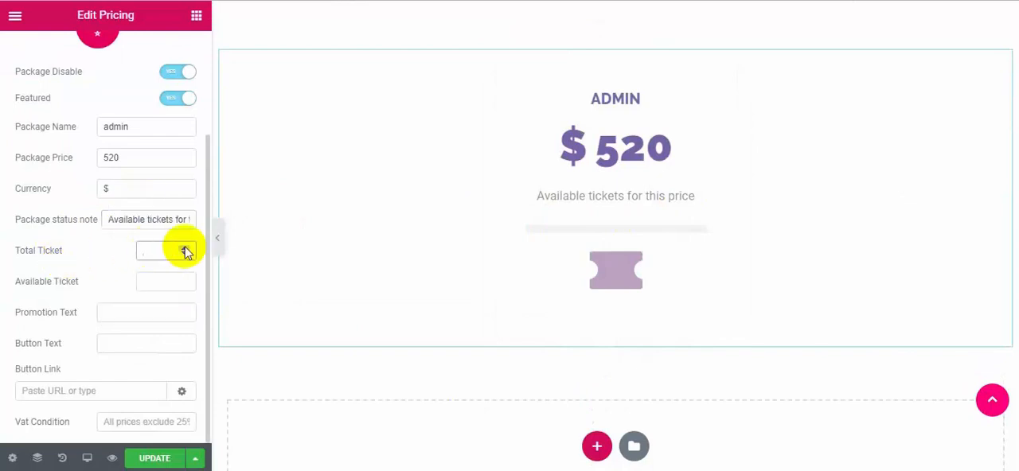
type("500")
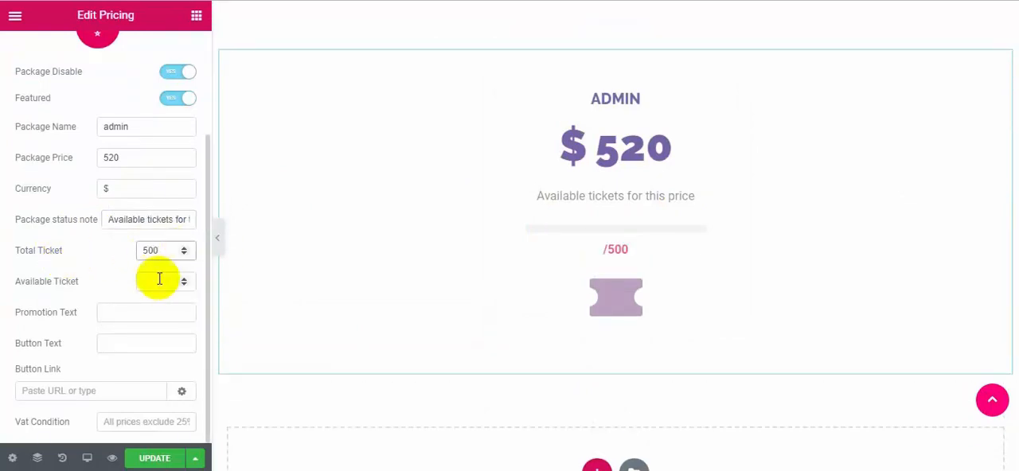
left_click(167, 285)
type("10")
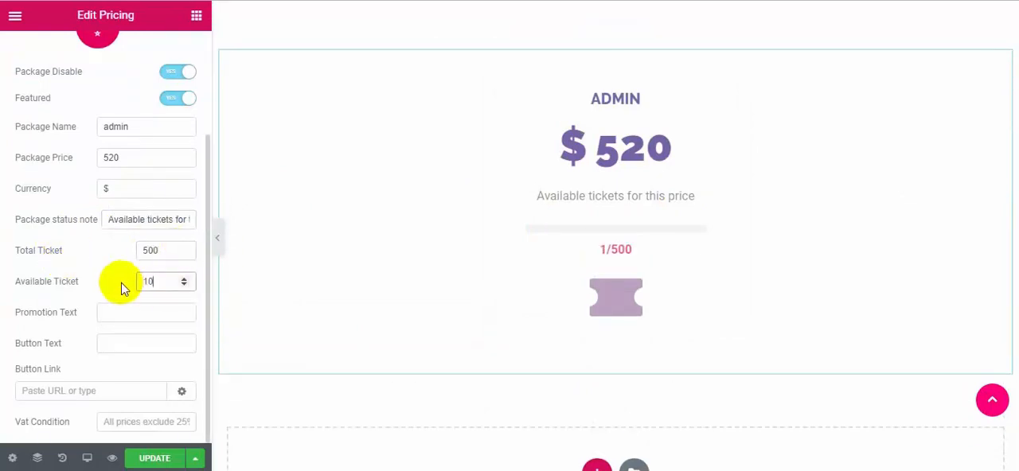
type("0")
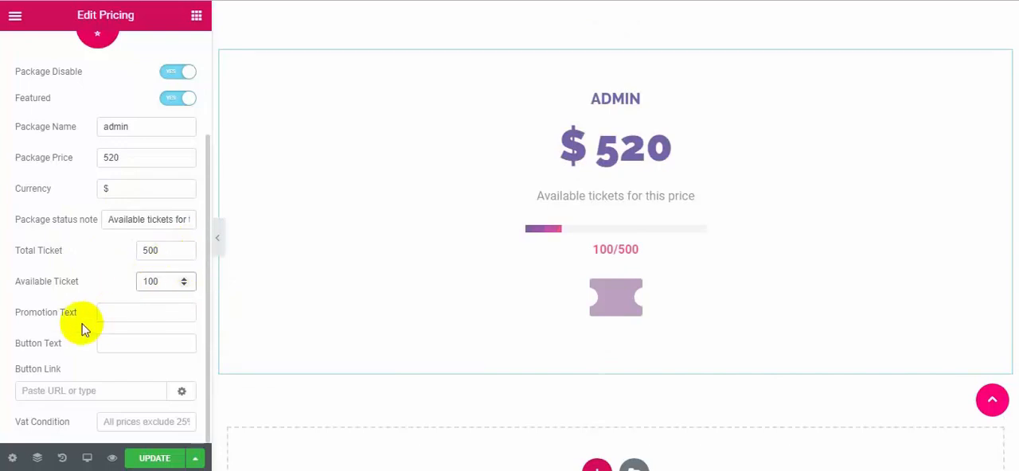
Fill in the promotion text "Enter Promotional Code", button text "Book Now" linking to #, and VAT condition "All prices exclude 25% VAT".
left_click(121, 313)
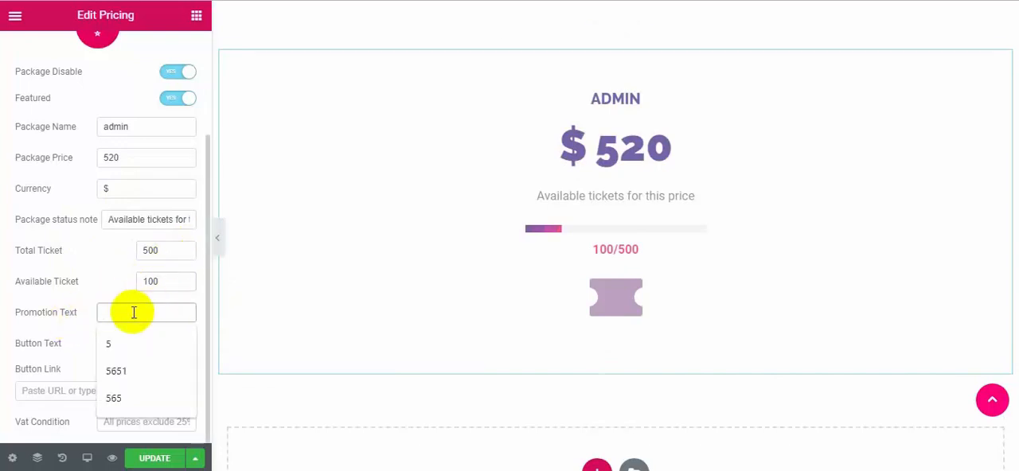
type("Enter Promotional Code")
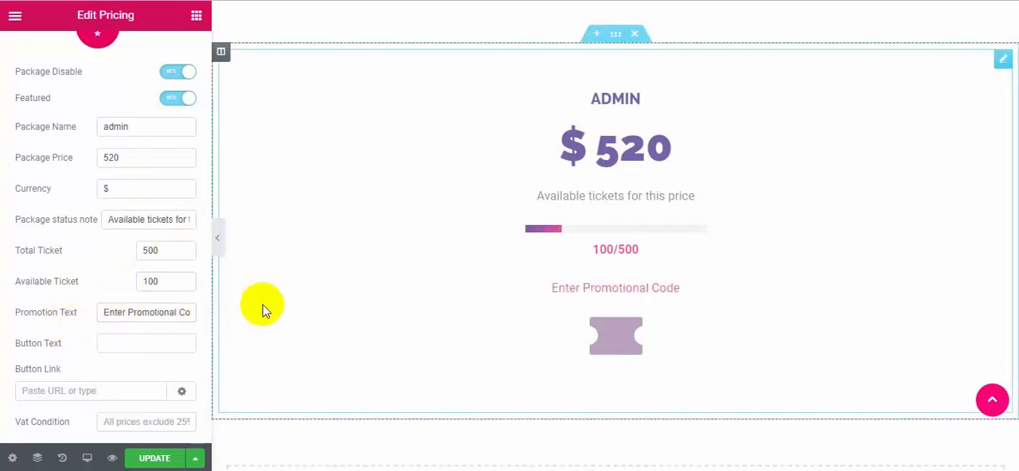
left_click(119, 344)
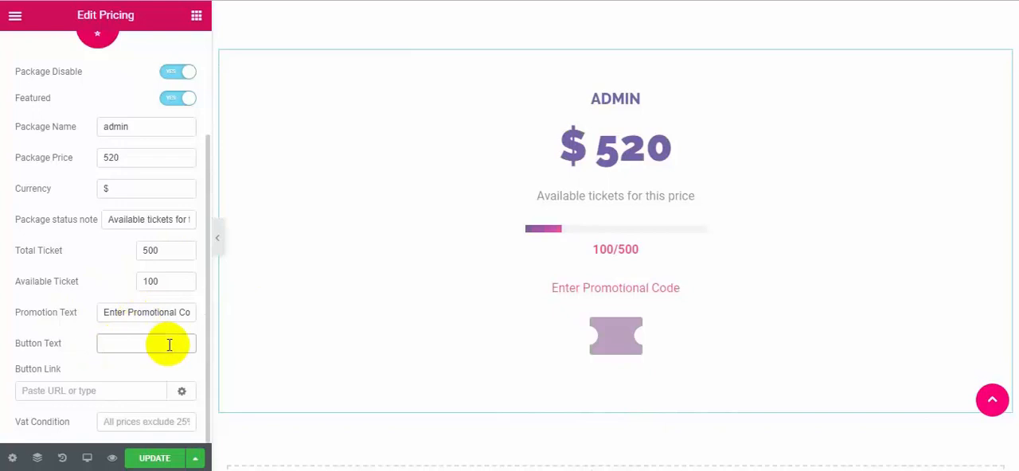
type("Book Now")
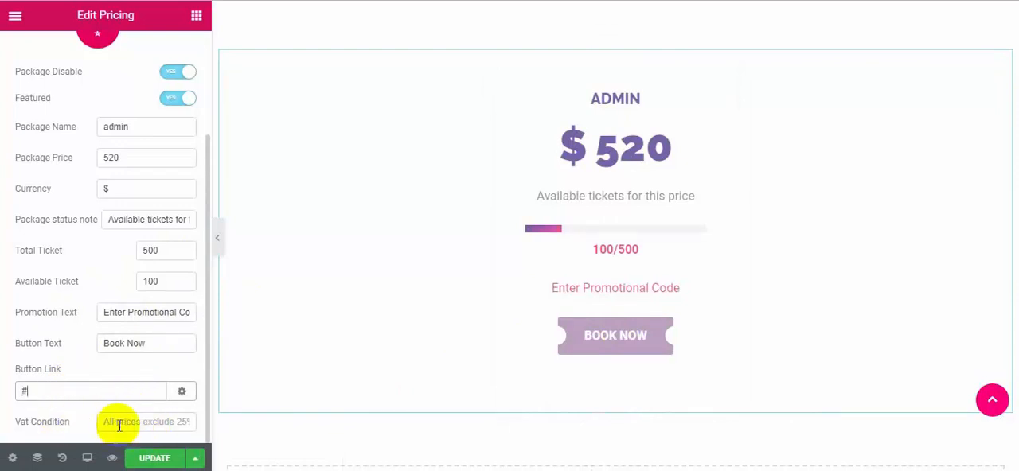
type("All prices exclude 25% VAT")
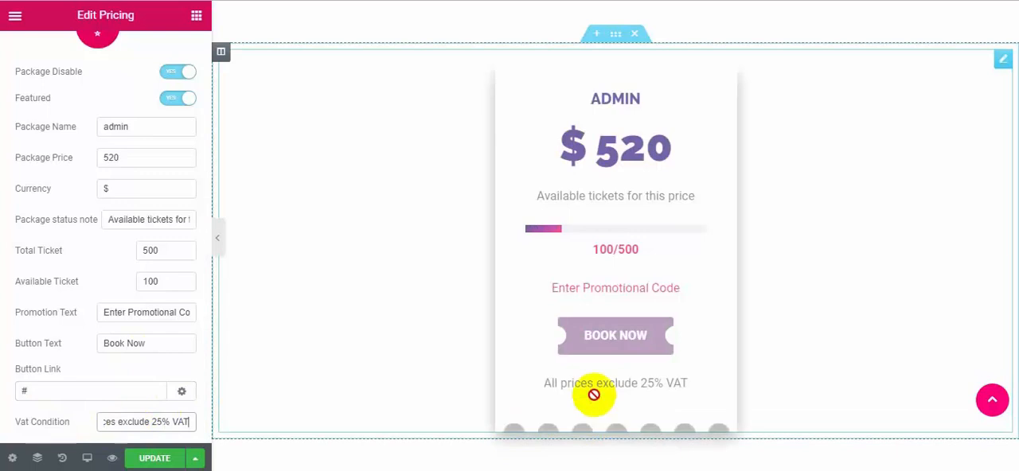
left_click(583, 327)
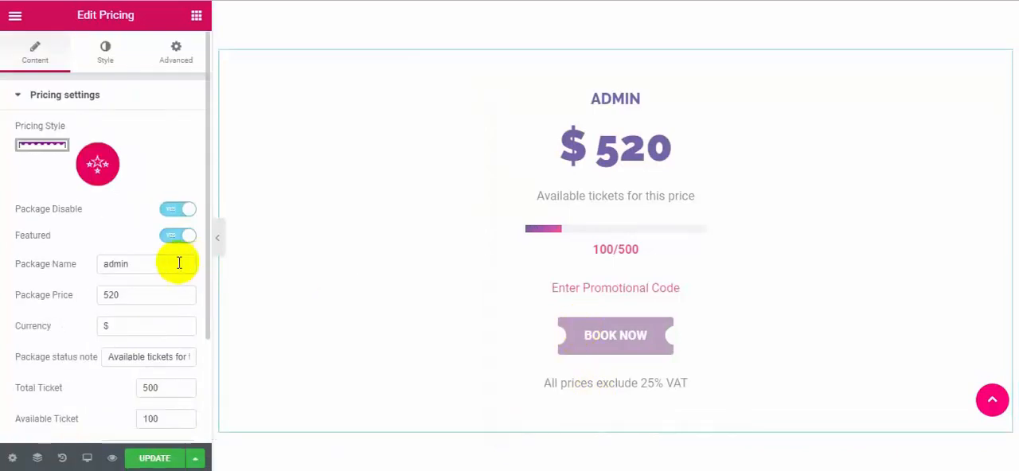
Set the pricing card's button background to black.
left_click(116, 55)
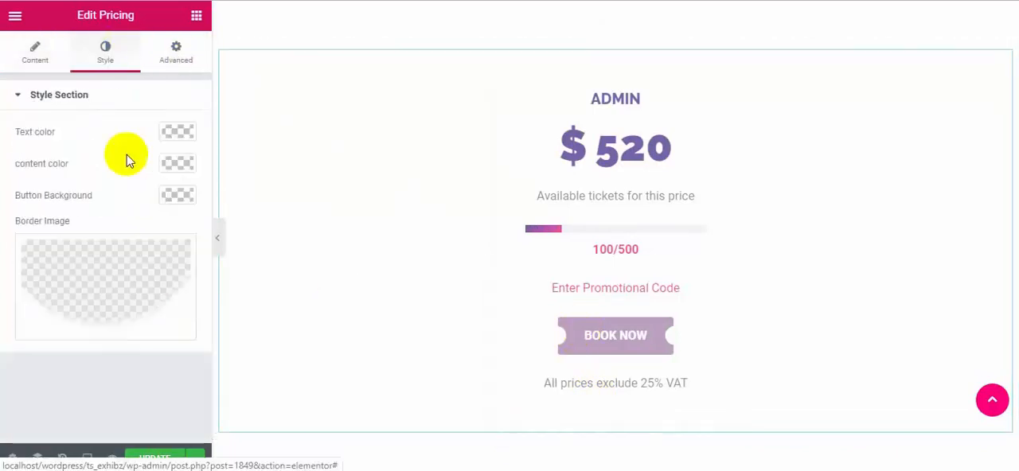
left_click(177, 195)
left_click_drag(87, 268, 133, 349)
Give the Pricing widget a classic background in the pink colour #e56b8c.
left_click(176, 53)
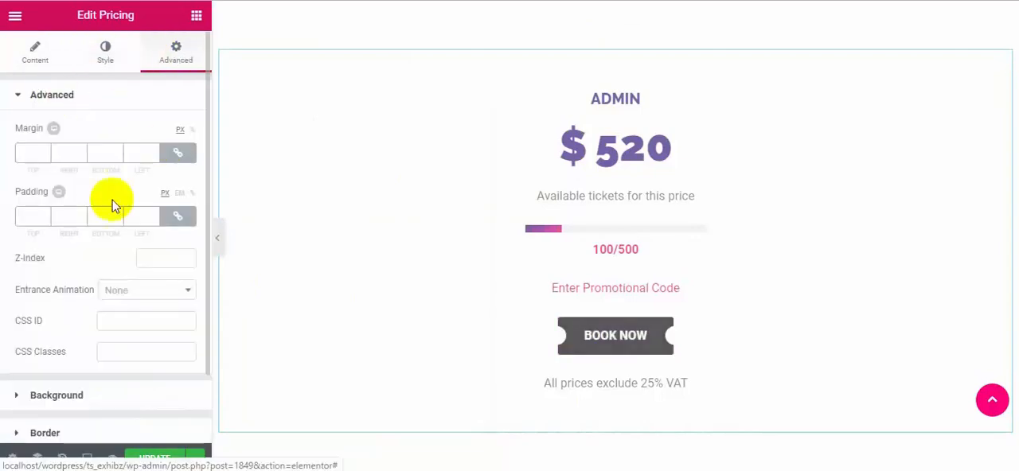
scroll(128, 262, "down", 1)
left_click(120, 320)
left_click(119, 204)
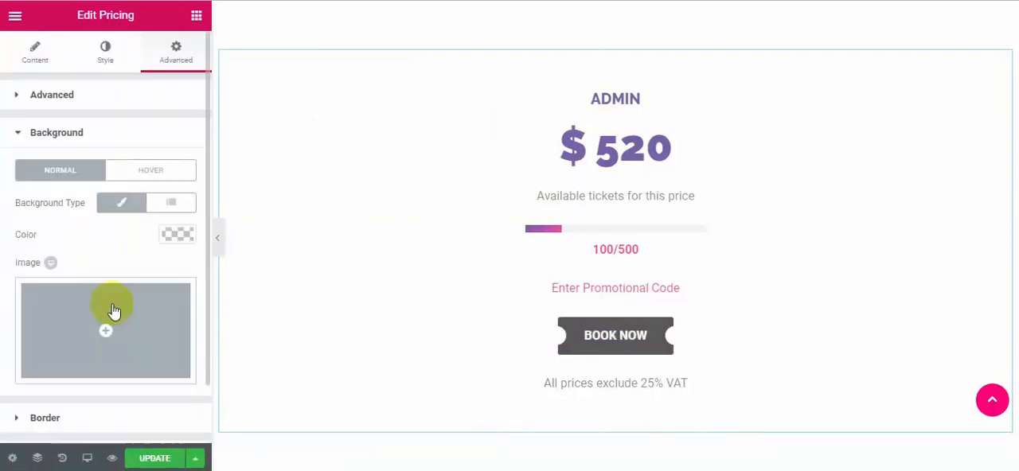
left_click(176, 234)
left_click(76, 402)
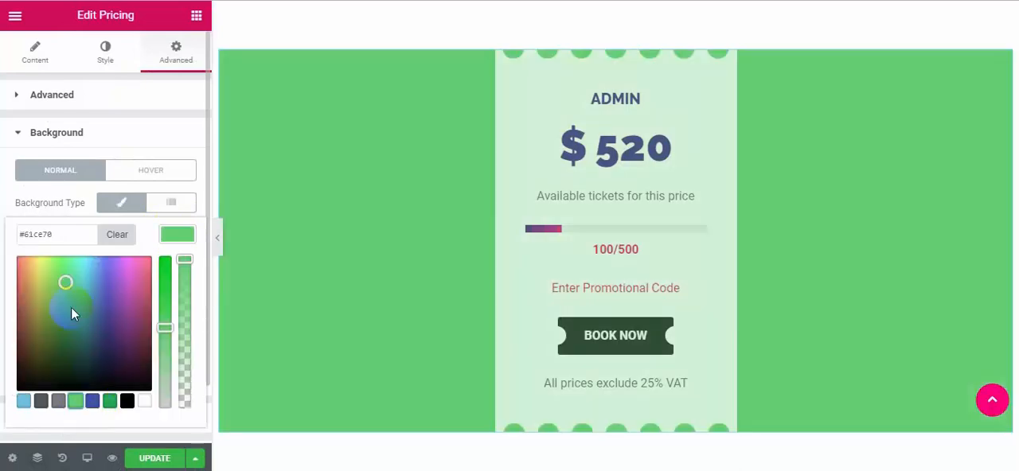
left_click_drag(65, 282, 187, 268)
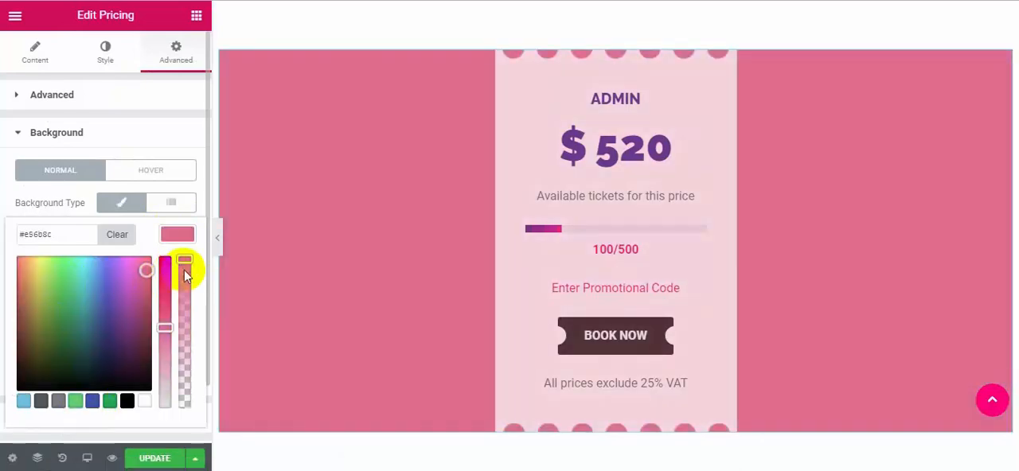
left_click(145, 458)
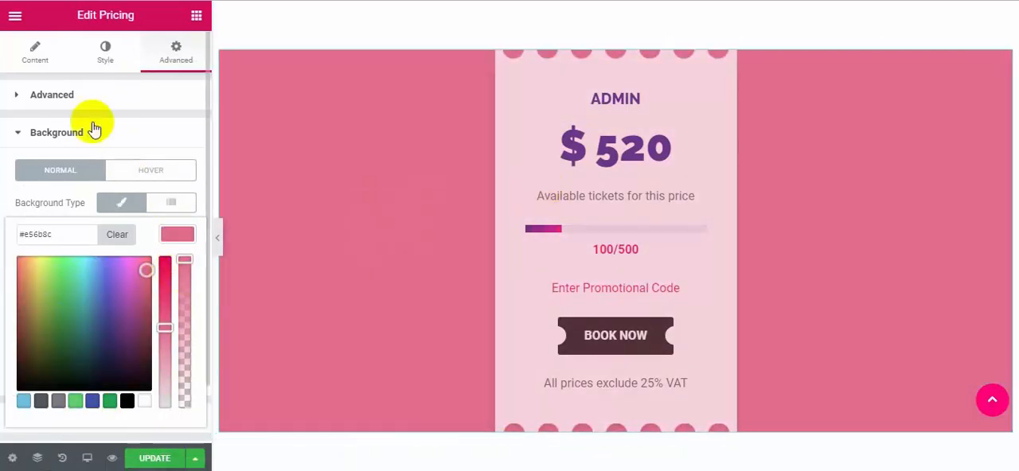
Apply the round-icon pricing style to the second pricing card and choose area-chart as its price icon.
left_click(48, 53)
left_click(99, 167)
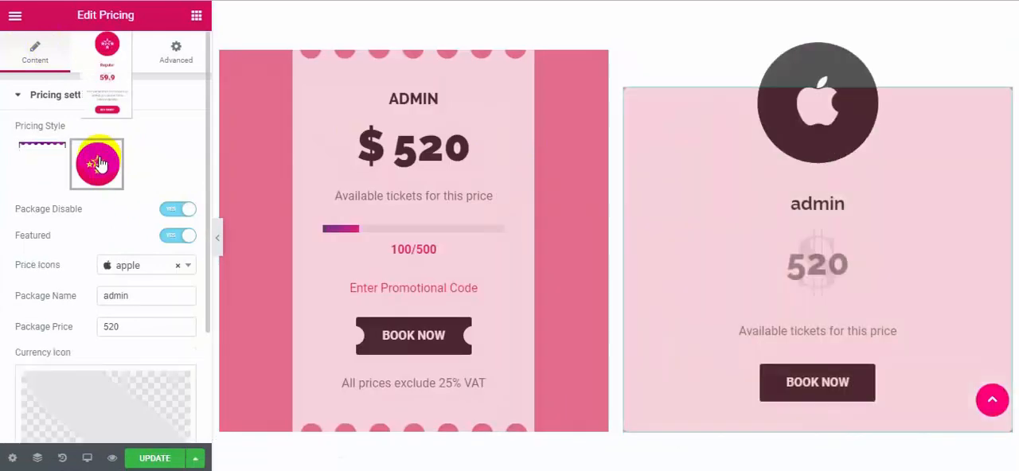
left_click(159, 273)
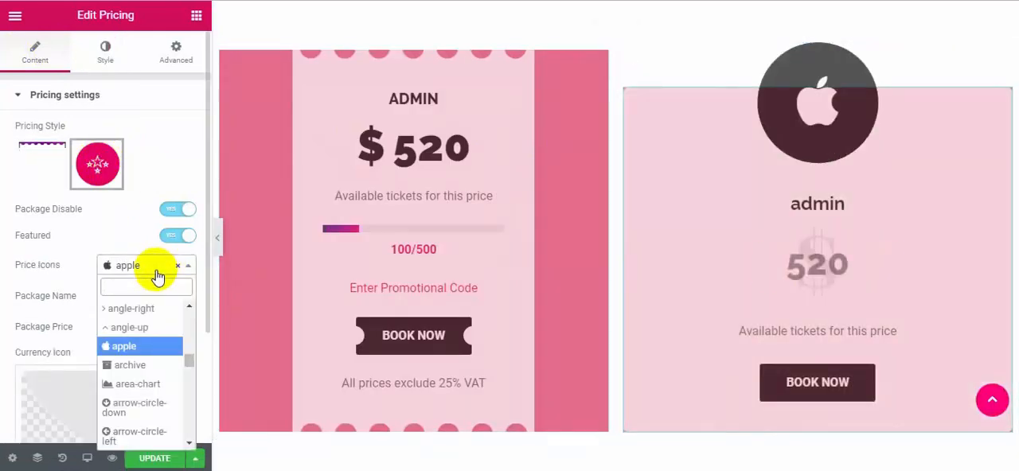
left_click(133, 383)
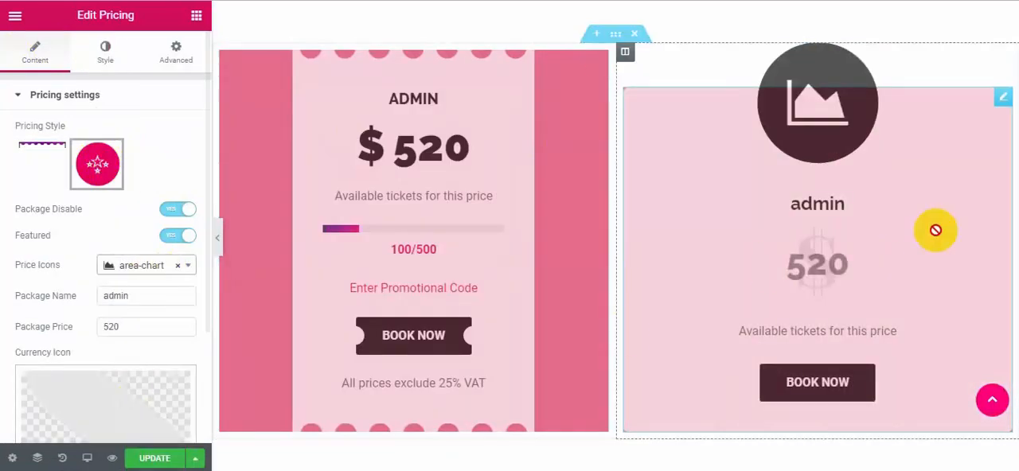
Turn off Package Disable for the second pricing card and review its remaining content, style and advanced settings.
left_click(175, 214)
left_click(180, 214)
left_click(180, 212)
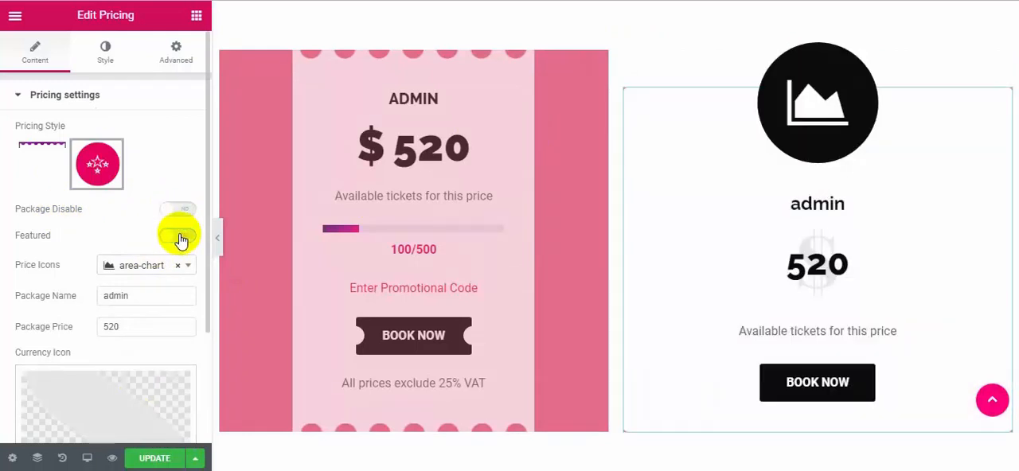
scroll(102, 239, "down", 2)
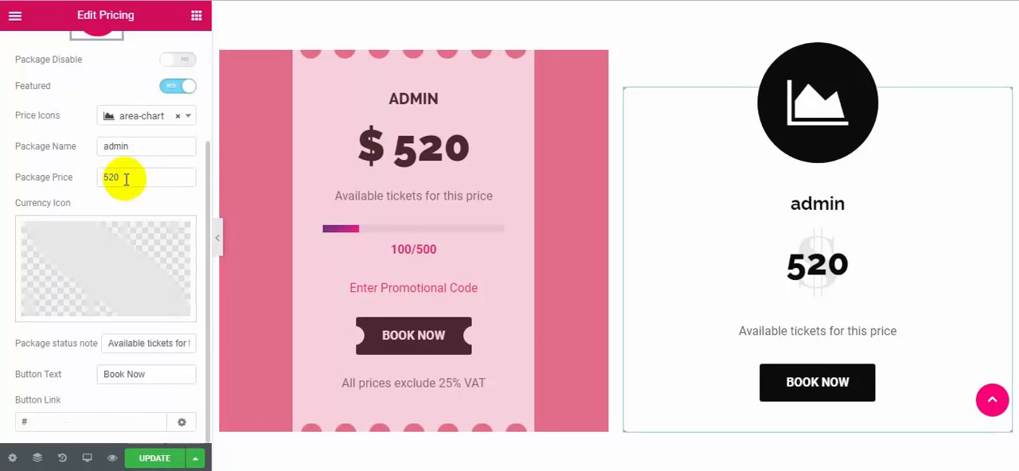
scroll(107, 57, "up", 2)
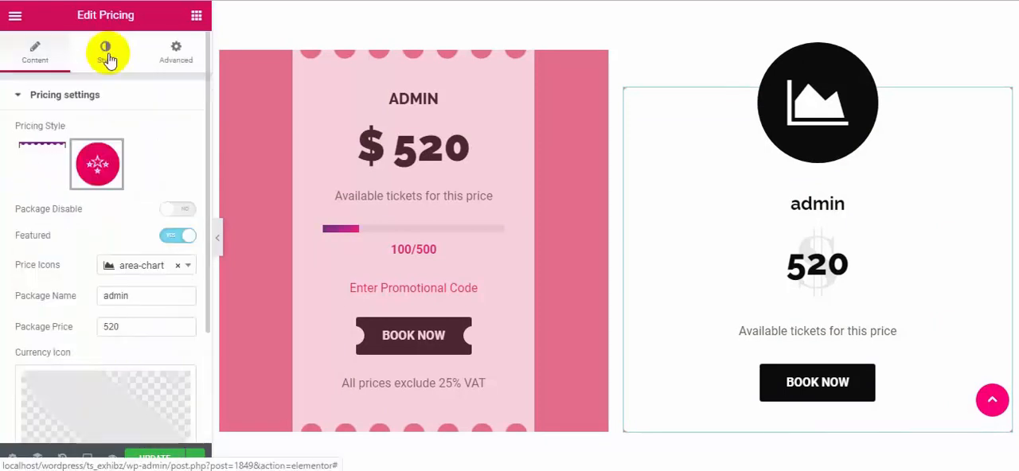
left_click(107, 58)
left_click(168, 58)
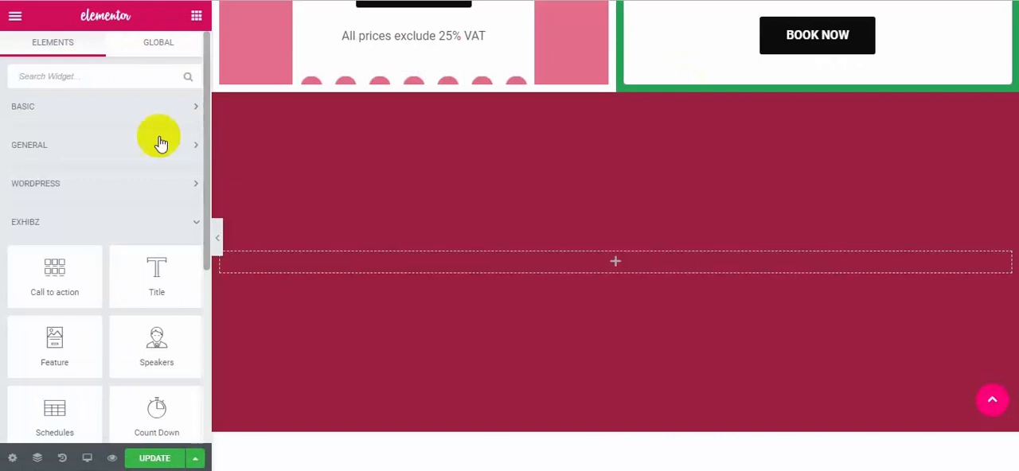
scroll(105, 247, "down", 2)
left_click_drag(144, 270, 614, 269)
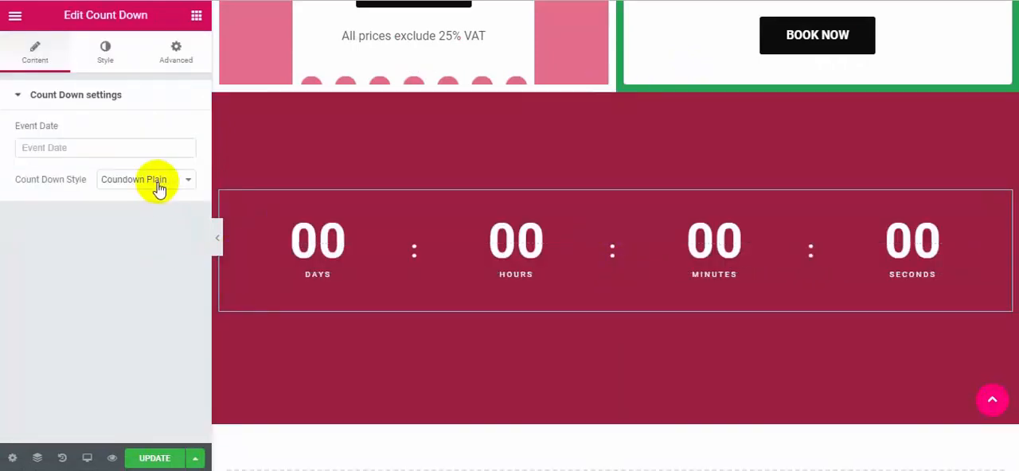
left_click(98, 152)
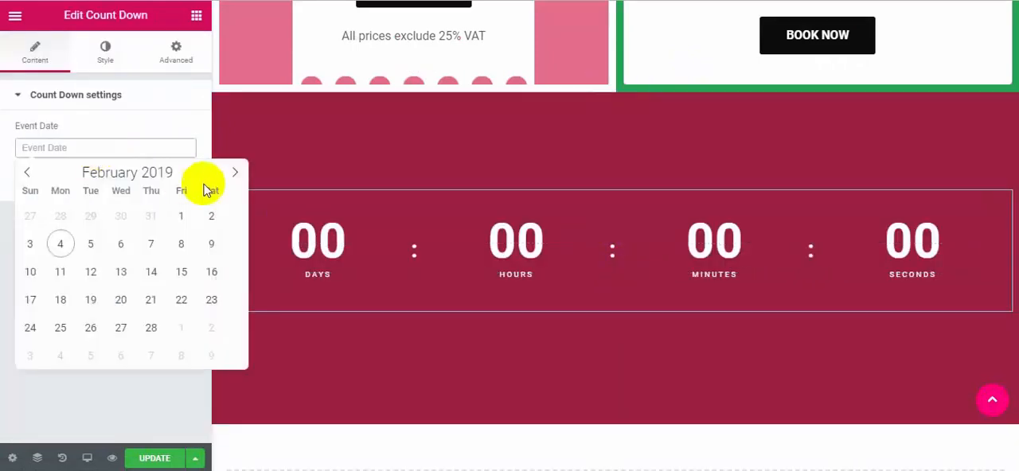
left_click(235, 172)
left_click(235, 172)
left_click(121, 271)
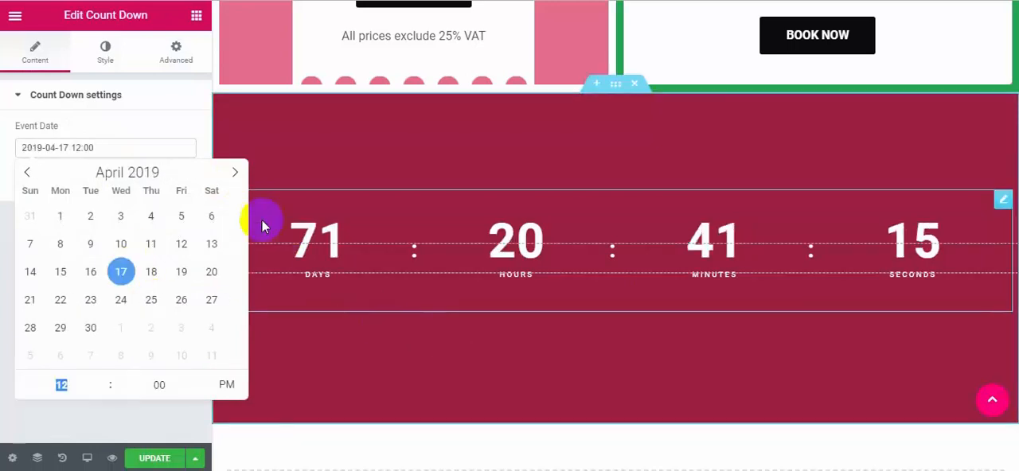
left_click(128, 125)
left_click(78, 98)
Try the Countdown Cicle style on the countdown and switch it to Countdown highlight.
left_click(127, 179)
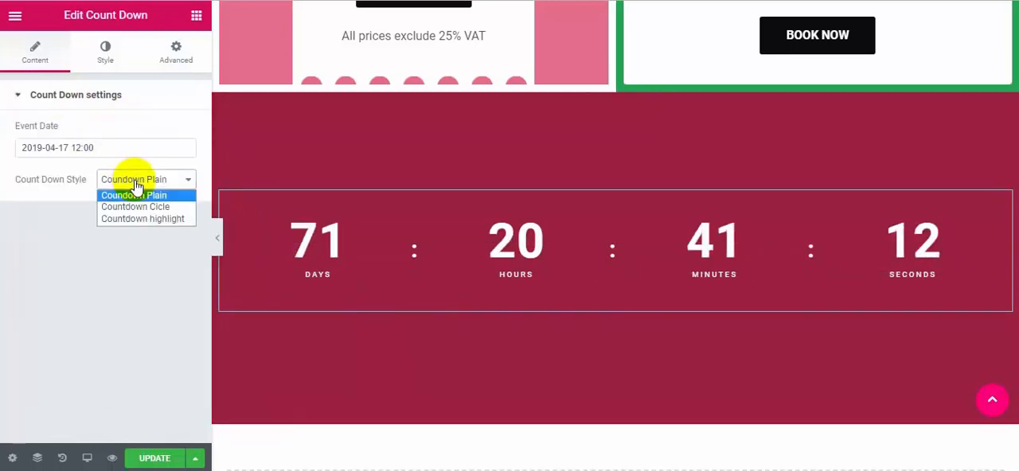
left_click(148, 207)
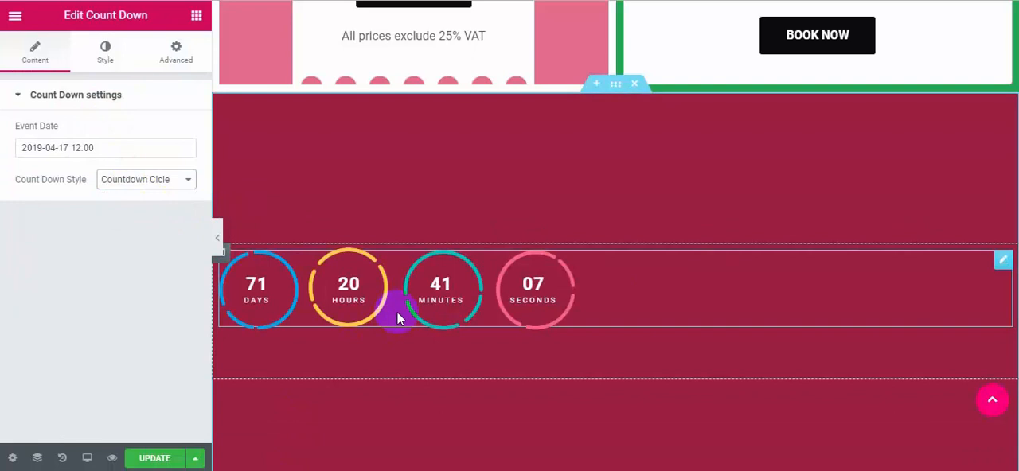
left_click(175, 182)
left_click(164, 221)
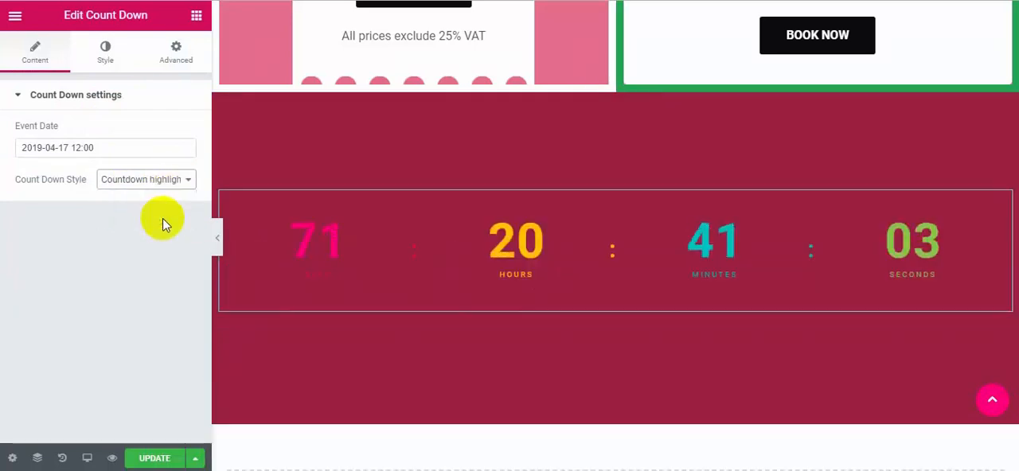
Add an Exhibz Schedules widget in the empty area below the countdown section.
left_click(198, 23)
scroll(527, 223, "down", 5)
scroll(125, 218, "down", 2)
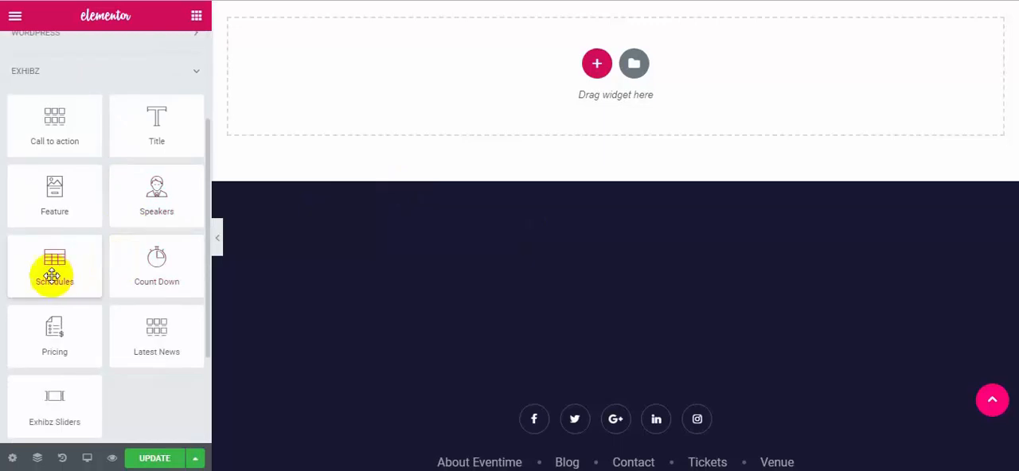
left_click_drag(63, 273, 519, 83)
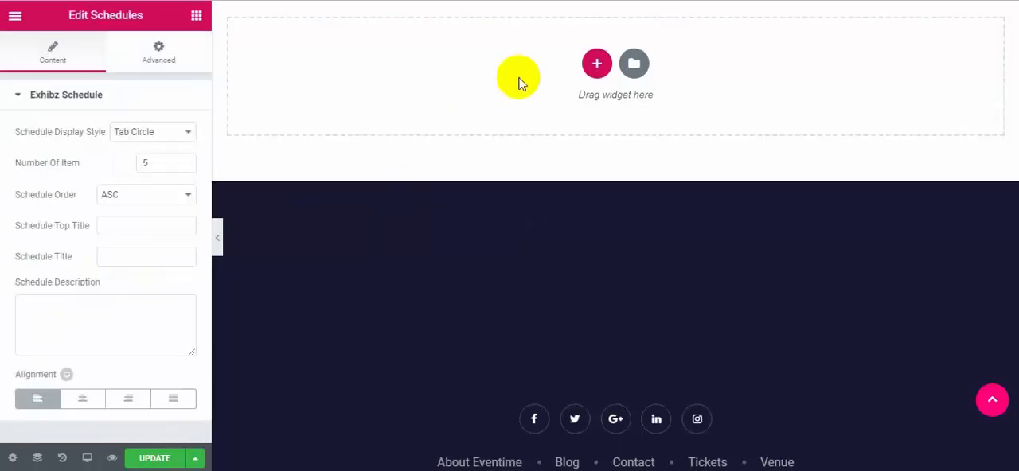
scroll(526, 91, "up", 13)
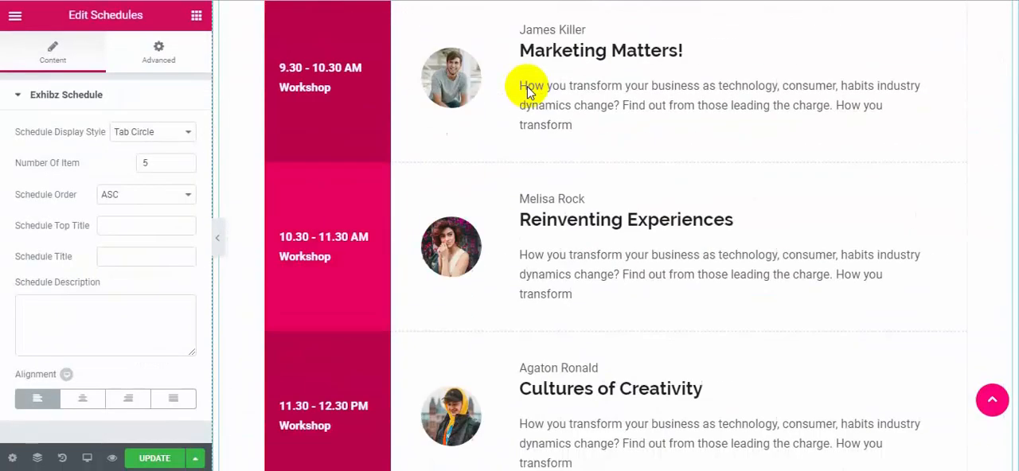
Set the schedule's top title to Test, its title to Hello World and its description to "This is demo content".
left_click(147, 226)
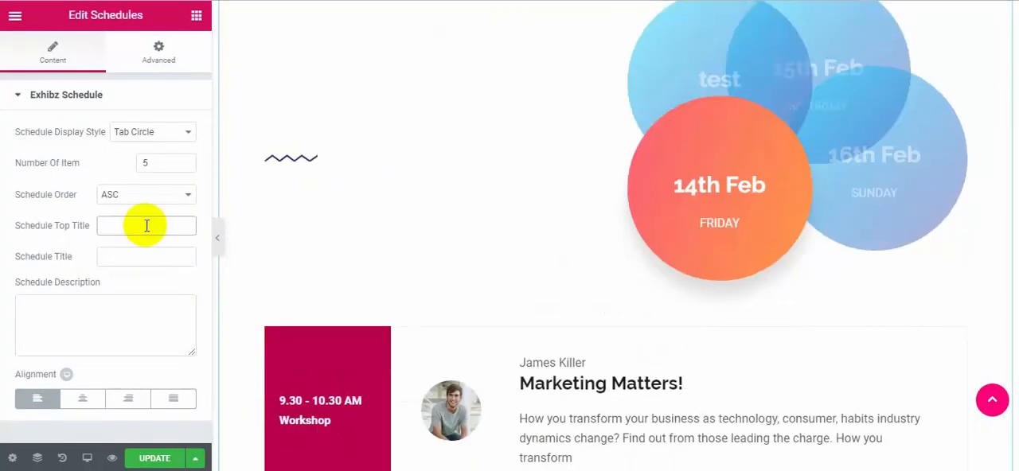
type("Test")
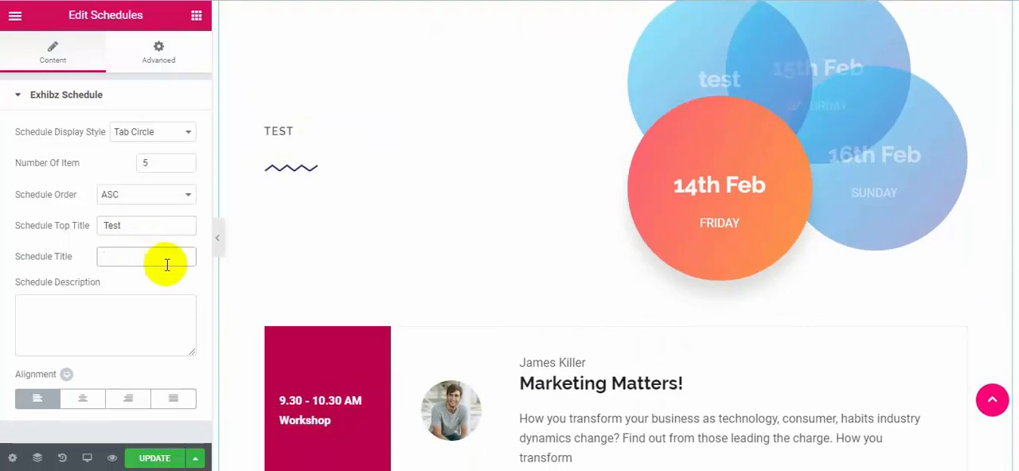
type("Hello")
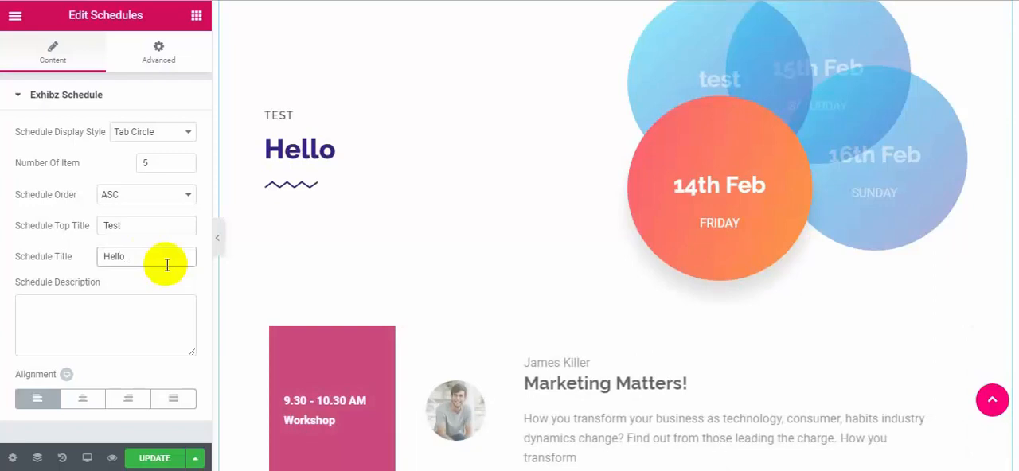
type(" World")
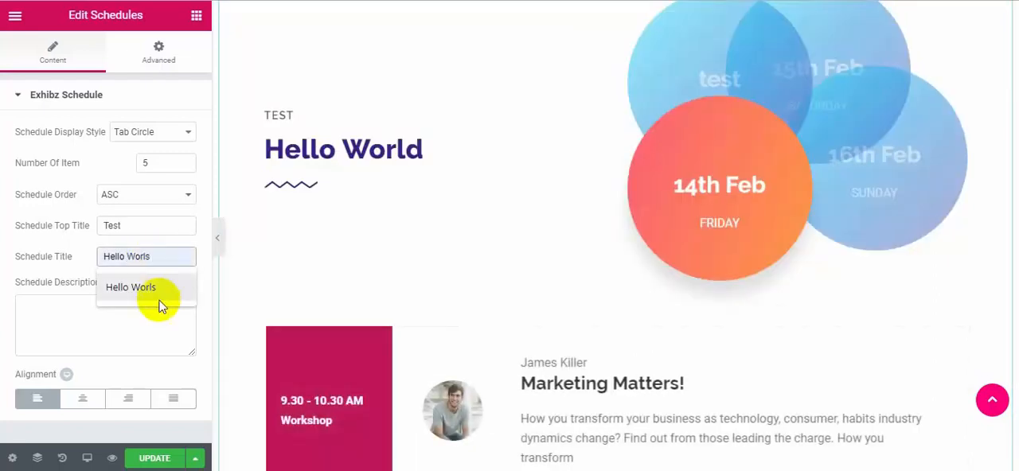
left_click(51, 303)
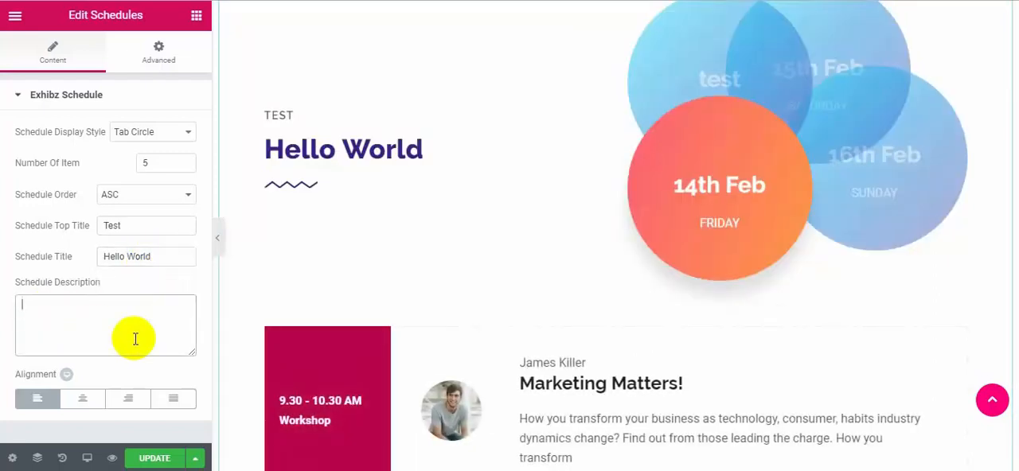
type("This")
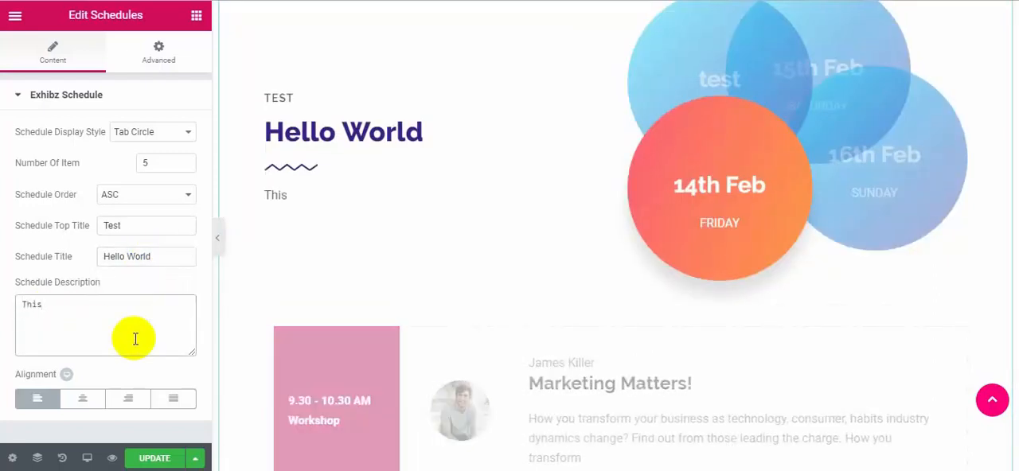
type(" is demo conte")
type("nt")
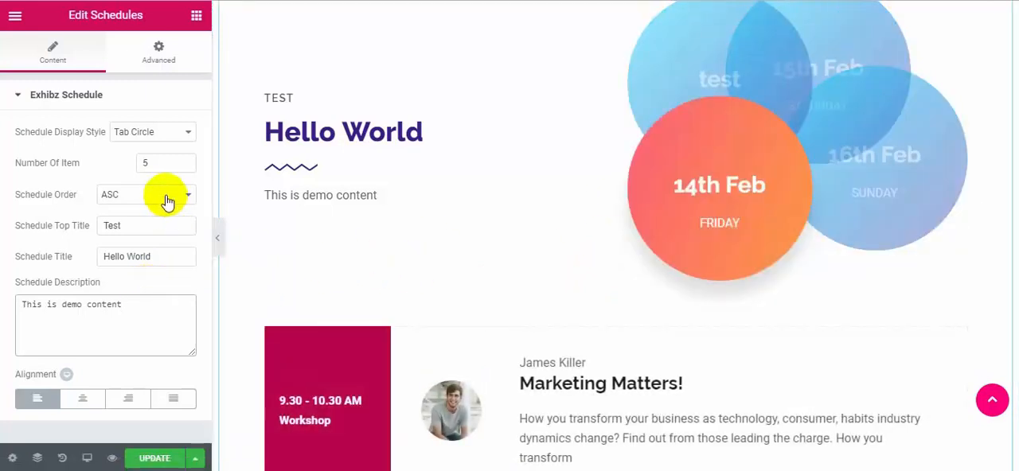
Switch the schedule's display style to Tab List and review the resulting layout.
left_click(174, 139)
left_click(151, 157)
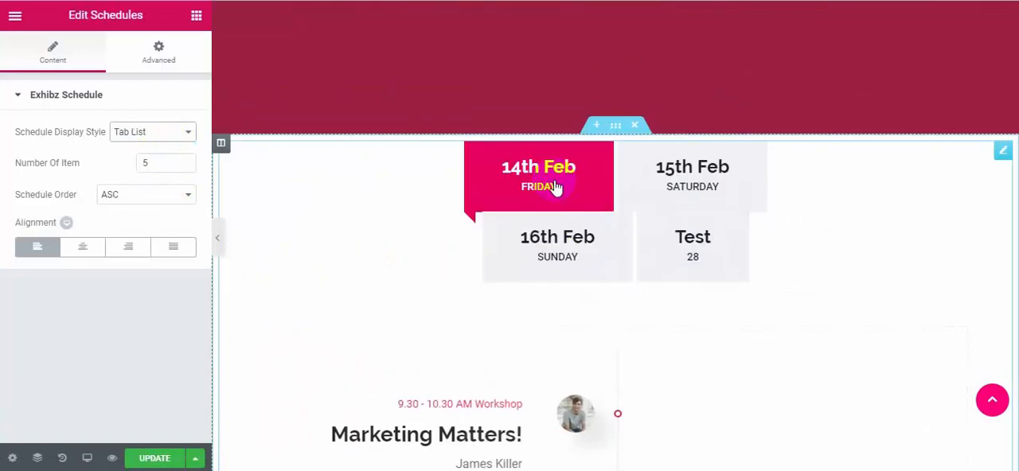
scroll(557, 189, "down", 4)
scroll(557, 189, "down", 5)
scroll(558, 189, "up", 8)
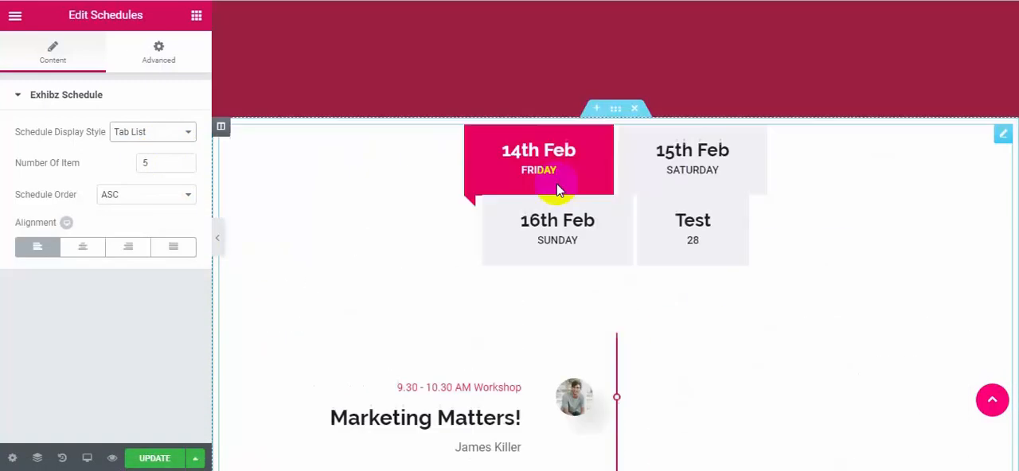
scroll(557, 189, "down", 2)
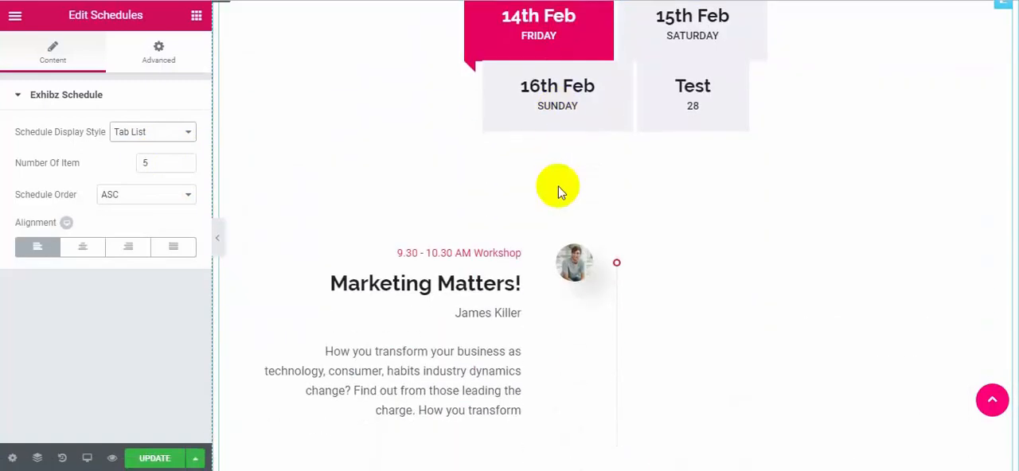
scroll(557, 189, "up", 1)
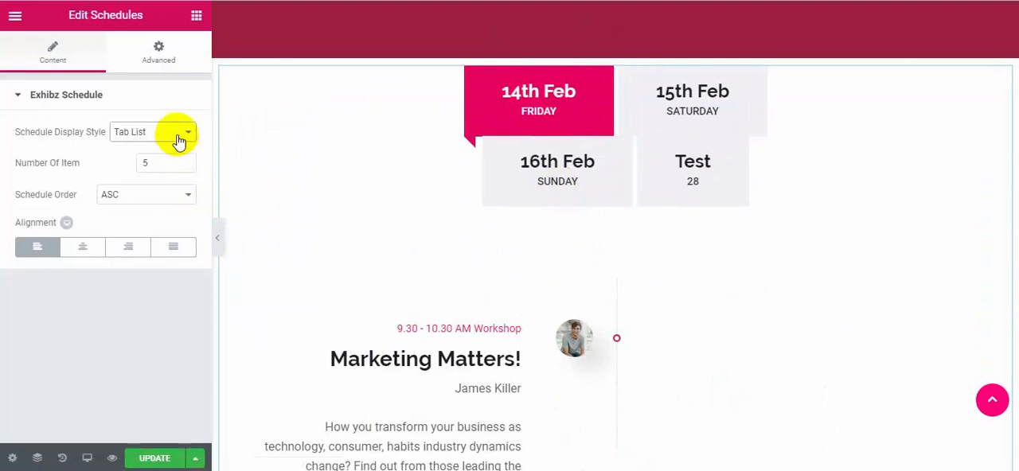
Set the schedule order to DESC and check the schedule through to its end.
left_click(128, 196)
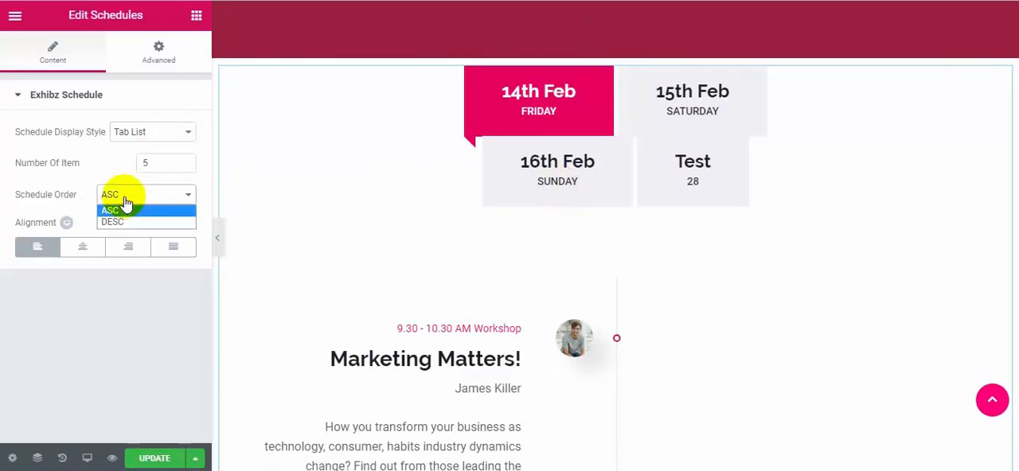
left_click(114, 221)
scroll(671, 225, "down", 5)
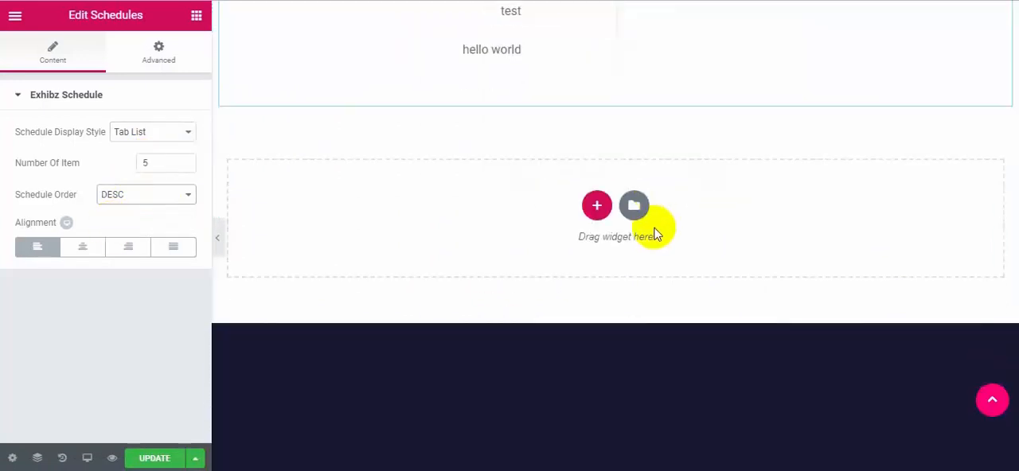
Add a three-column section below the schedule and place a Speakers widget showing the first listed speaker in its first column.
scroll(655, 228, "up", 8)
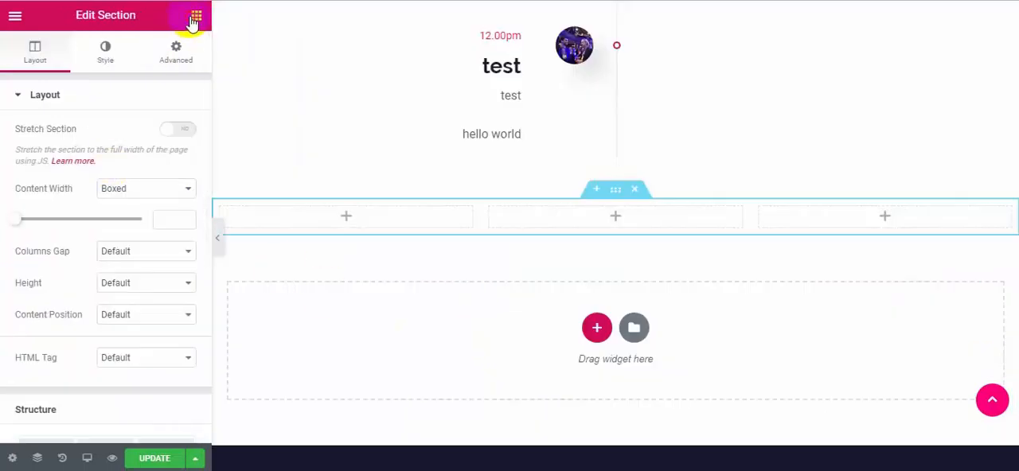
left_click(192, 24)
scroll(162, 220, "down", 1)
left_click_drag(157, 274, 324, 231)
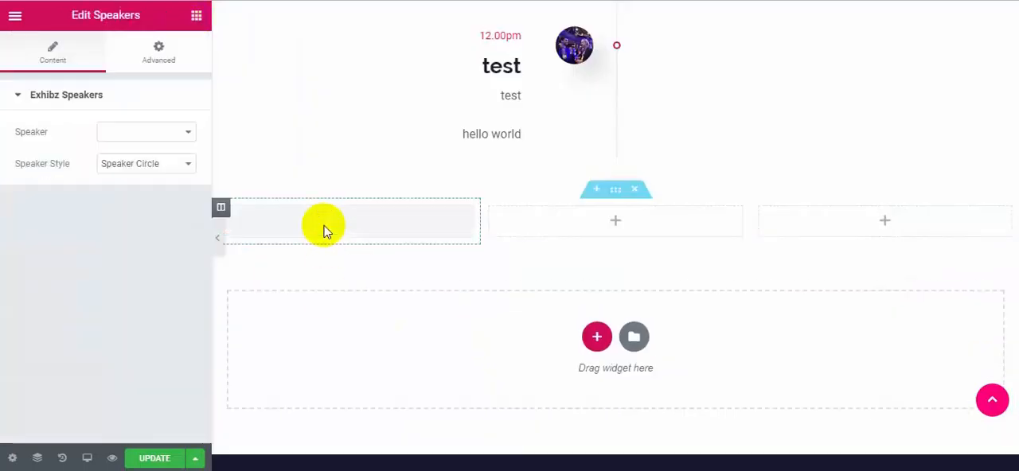
left_click(174, 133)
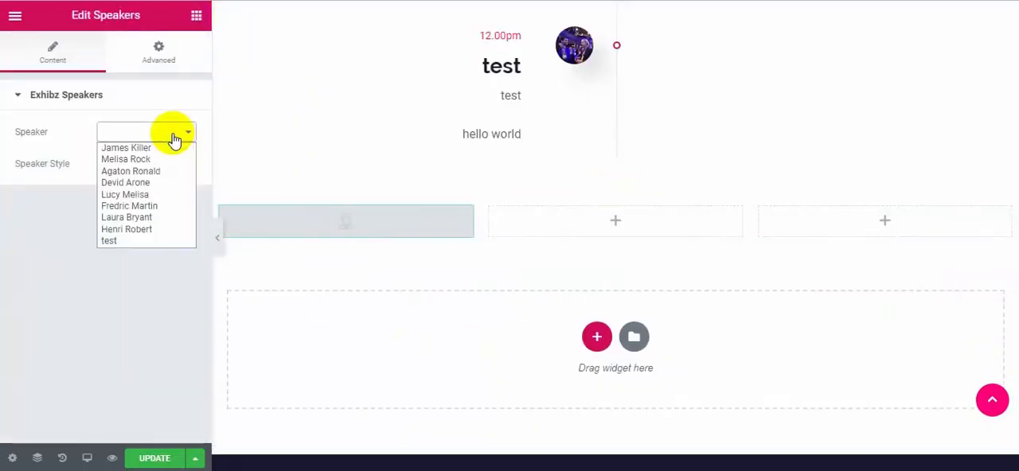
left_click(143, 149)
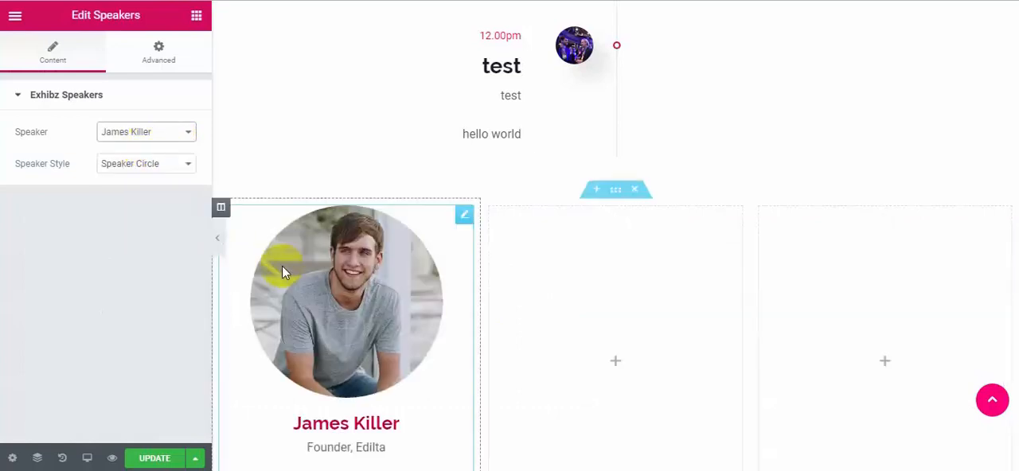
Add a Speakers widget to the middle column, choose the third listed speaker and apply the Speaker square style.
scroll(282, 265, "down", 1)
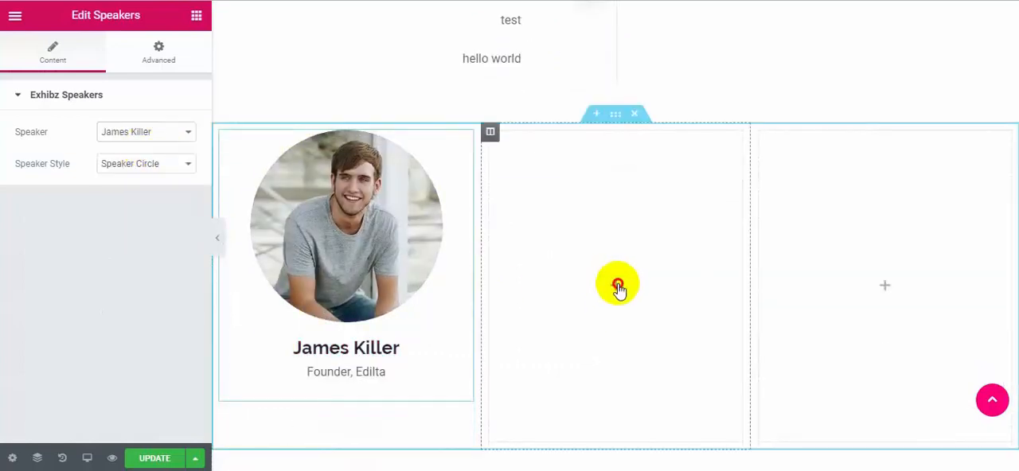
left_click(618, 287)
left_click_drag(166, 348, 673, 285)
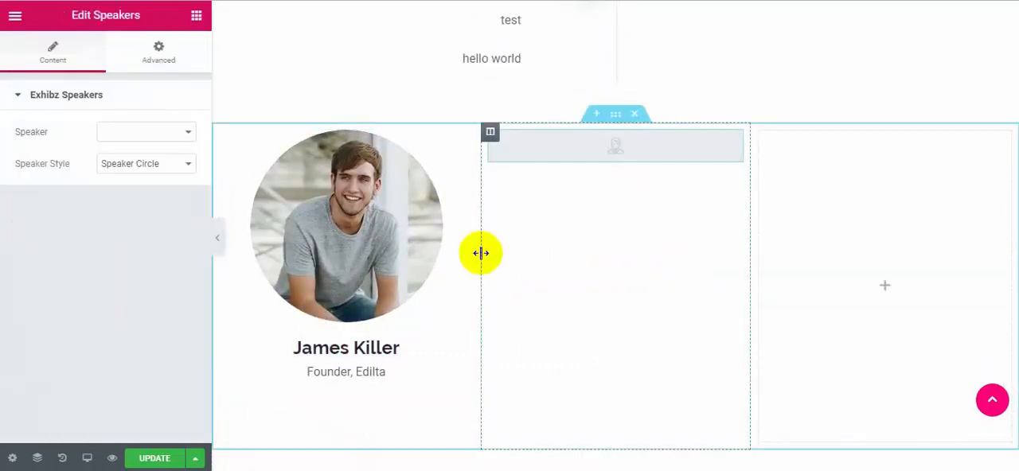
left_click(159, 131)
left_click(140, 170)
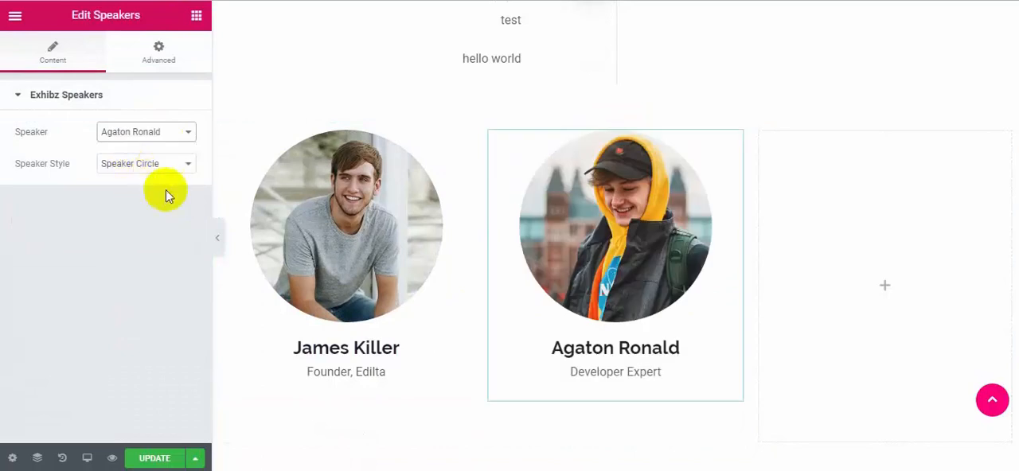
left_click(142, 165)
left_click(144, 191)
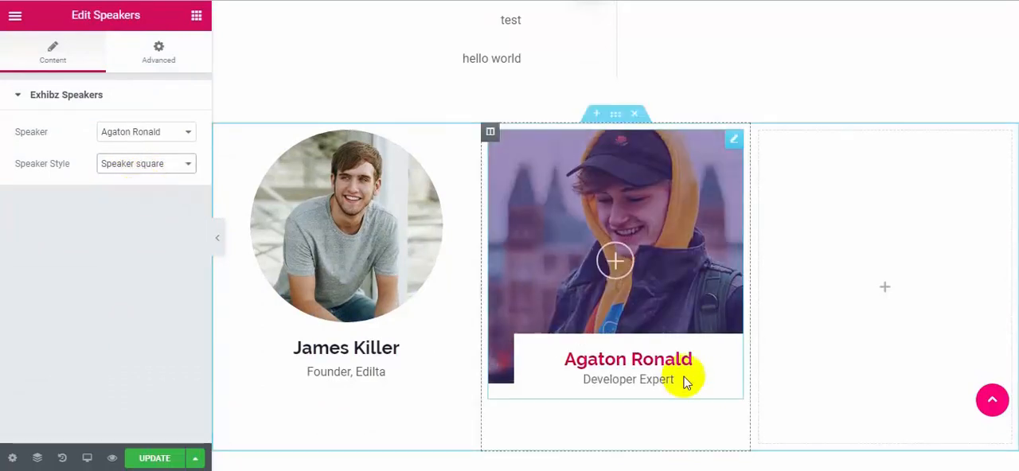
Add a Feature widget to the first column of a new three-column section and try its circle and Tickets info styles.
scroll(526, 266, "down", 4)
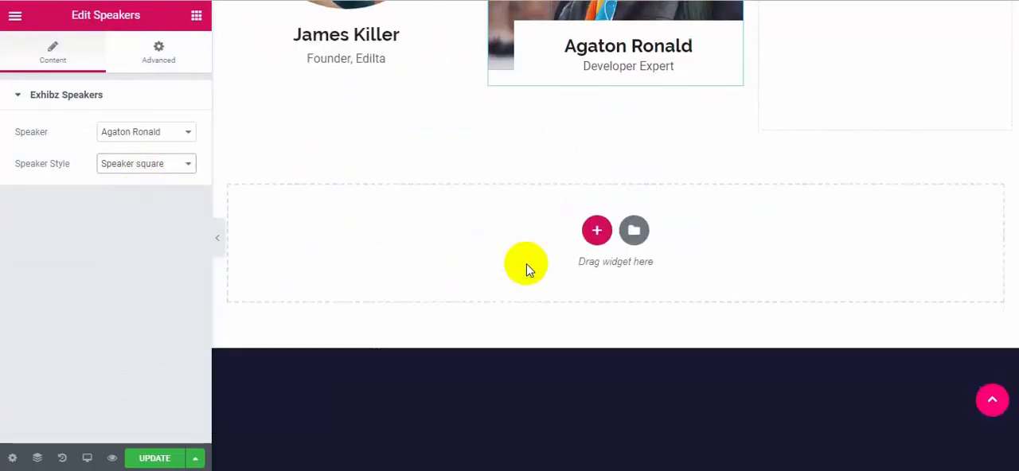
scroll(526, 266, "down", 1)
left_click(596, 172)
left_click_drag(50, 345, 330, 103)
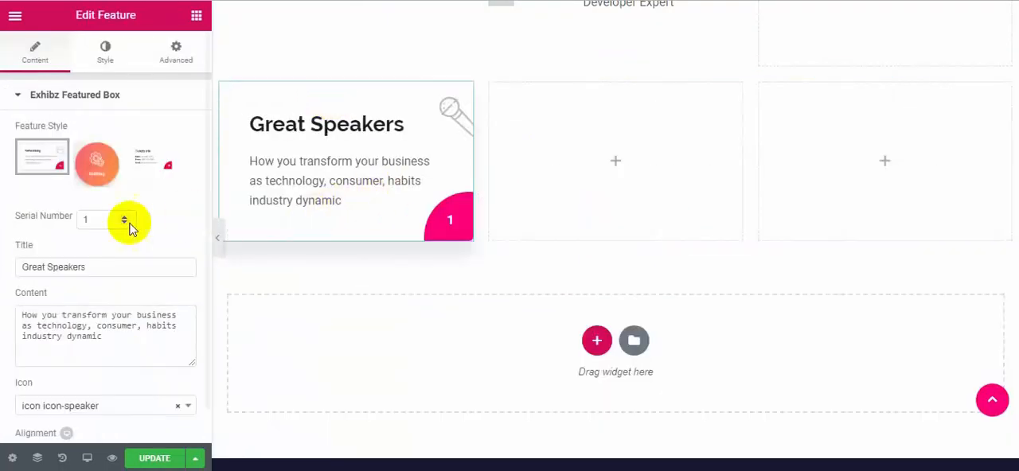
left_click(96, 163)
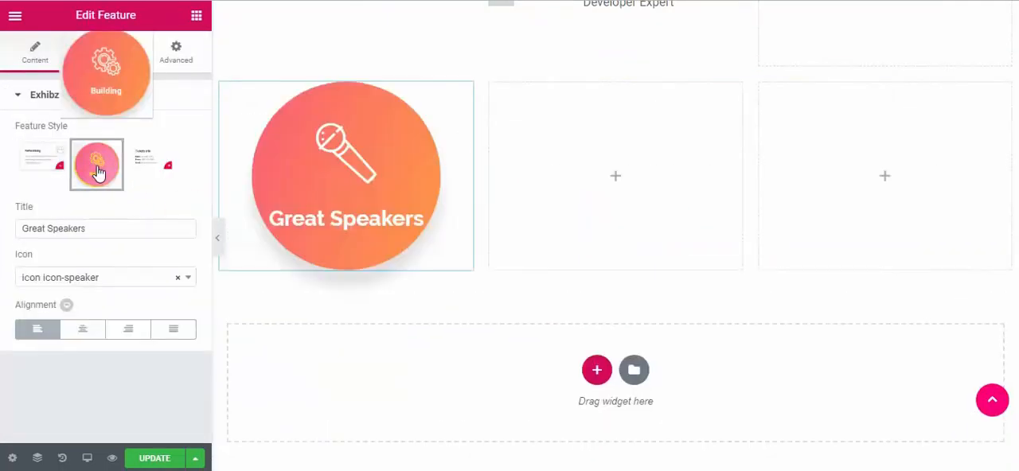
left_click(150, 167)
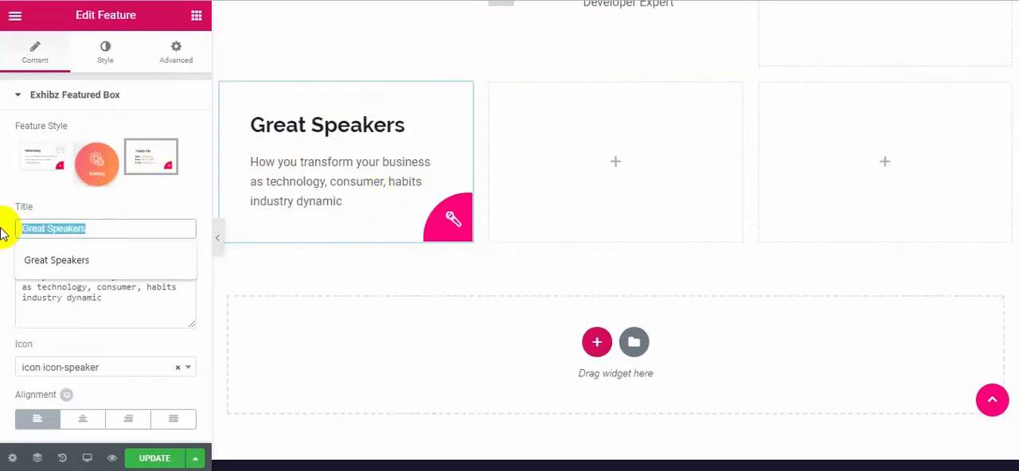
Change the feature box title to "Test speakers" and remove the word "dynamic" from its content.
type("spe")
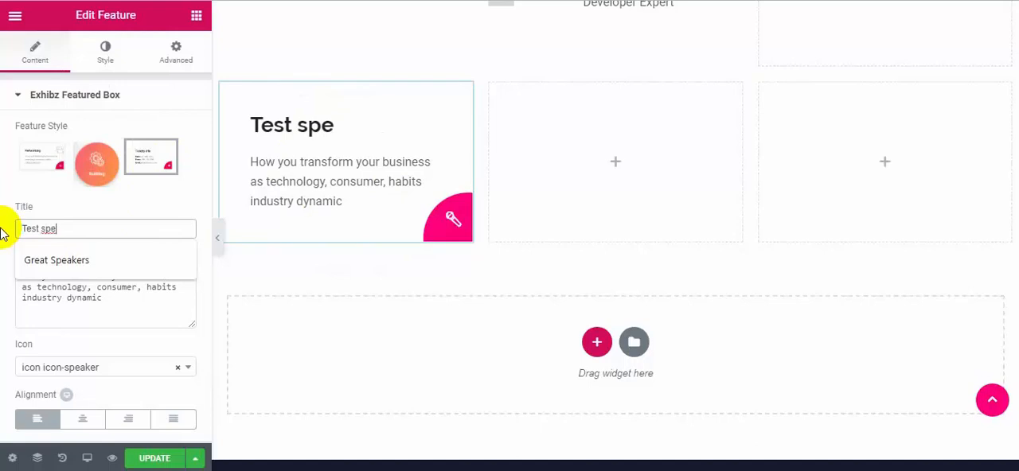
type("akers")
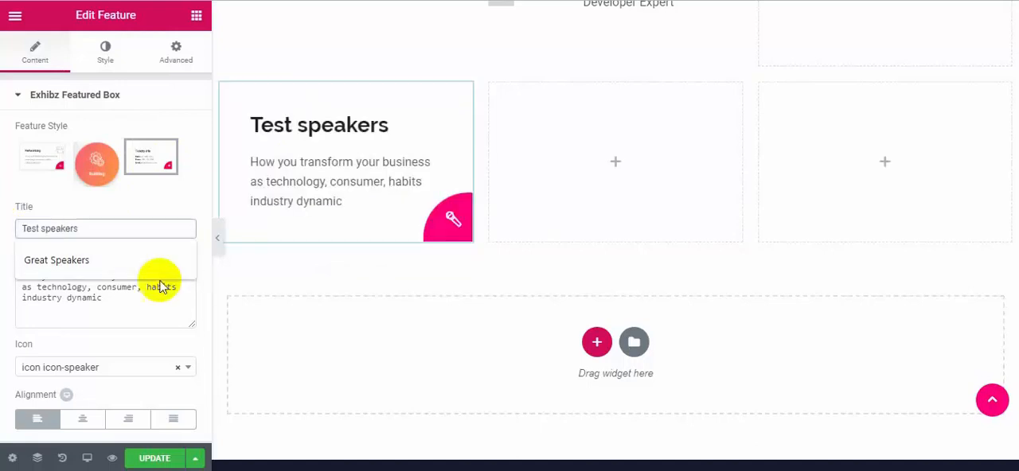
left_click(105, 301)
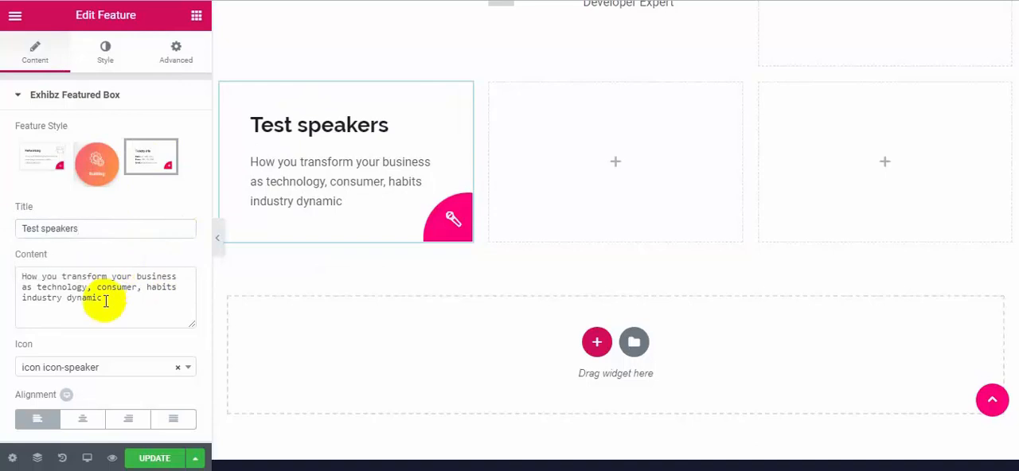
Set the feature box icon to icon-apartment, try the circle style, and apply the first style with the serial number.
left_click(150, 370)
left_click(136, 291)
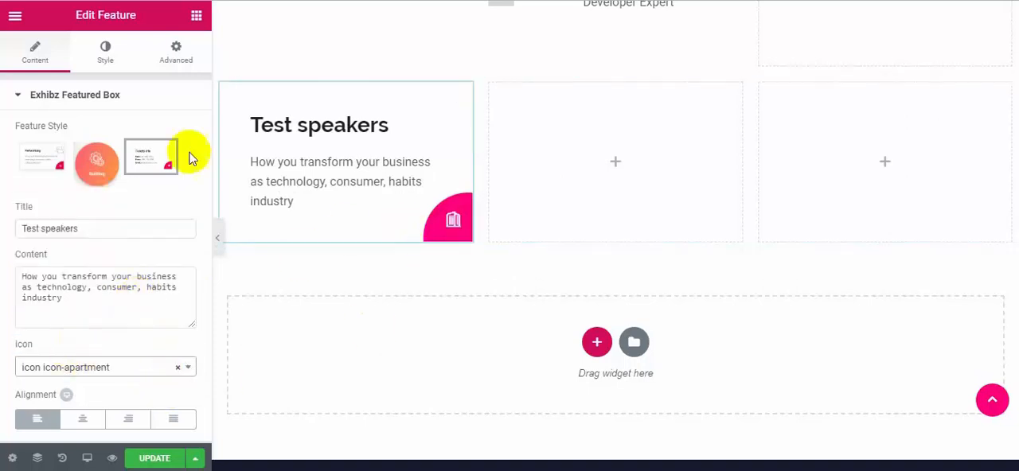
left_click(96, 163)
left_click(33, 169)
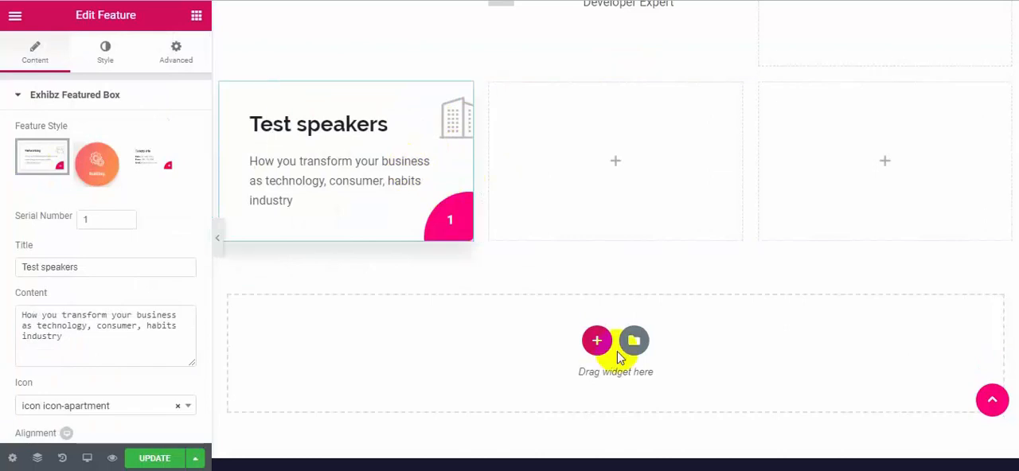
Bring up the Exhibz widget list for adding another widget to the page.
scroll(614, 357, "down", 2)
left_click(197, 16)
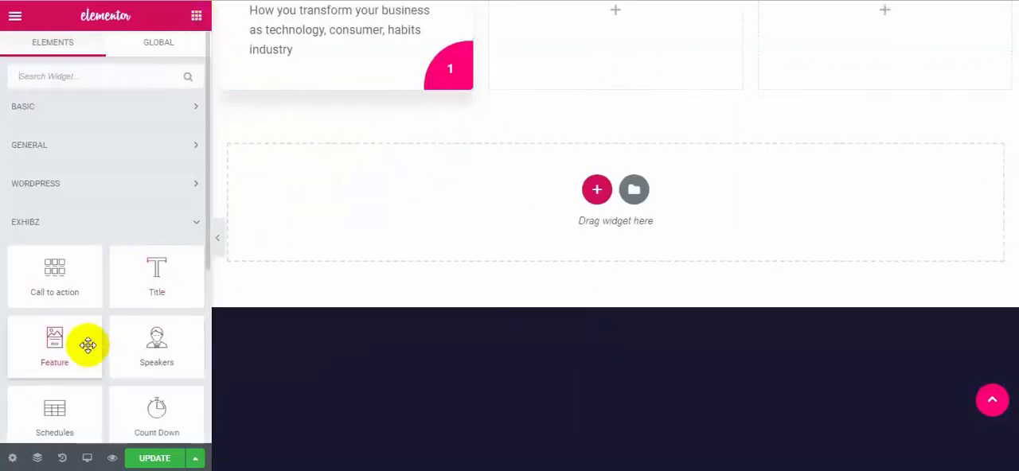